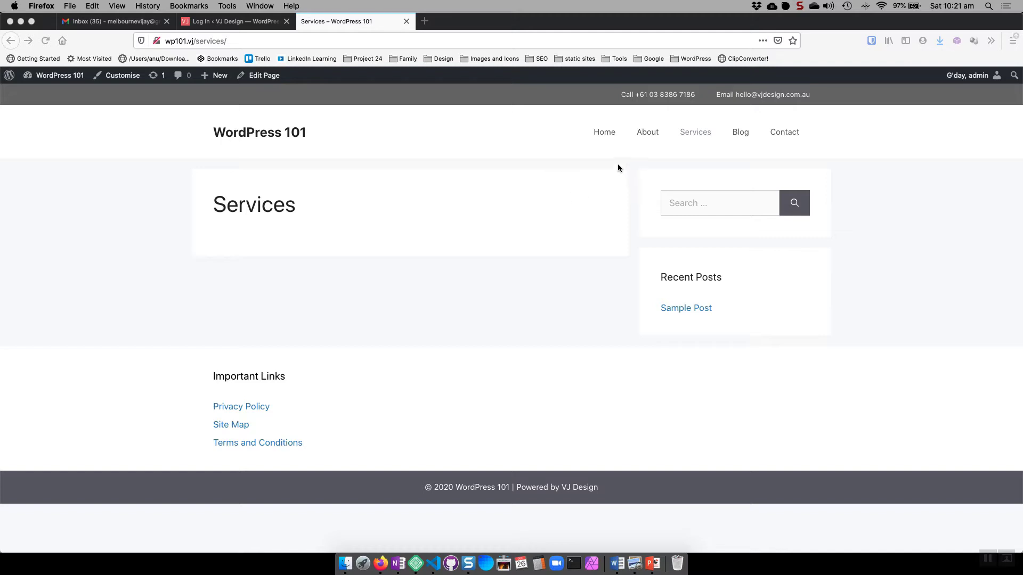
Open the site's Blog page and start a new post from there
{"action": "left_click", "coordinate": [641, 142]}
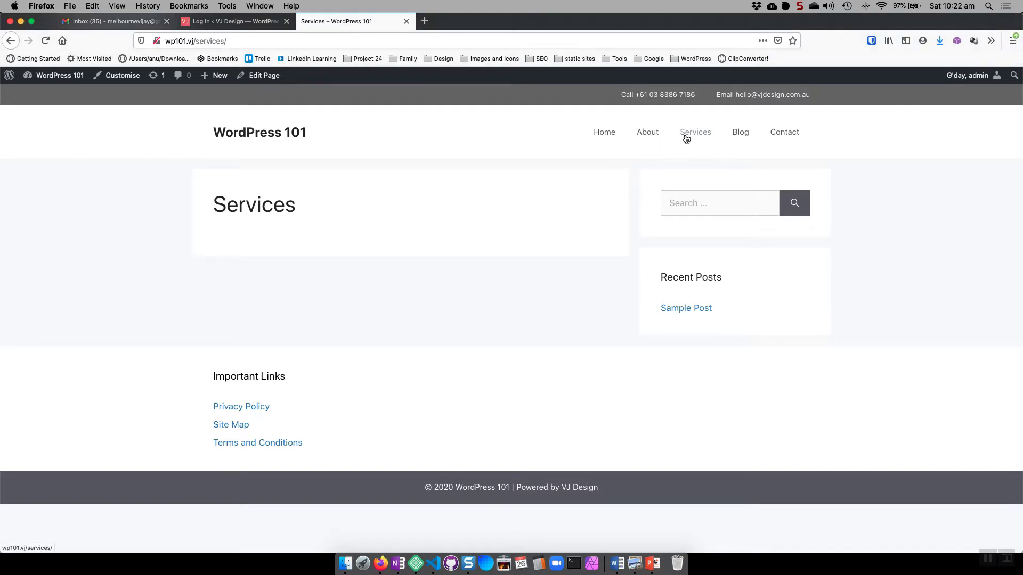
{"action": "left_click", "coordinate": [743, 132]}
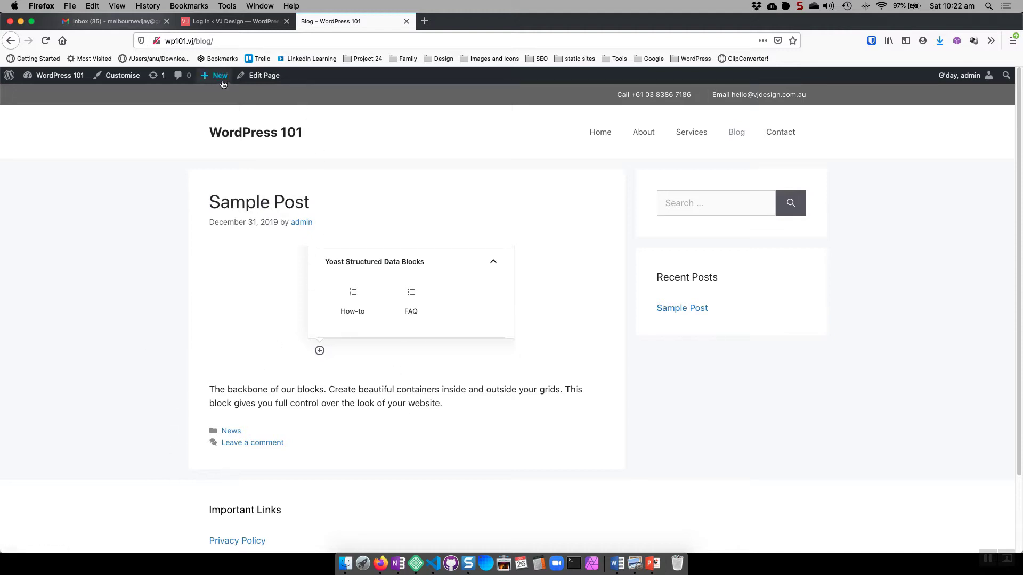
{"action": "mouse_move", "coordinate": [218, 79]}
{"action": "left_click", "coordinate": [212, 96]}
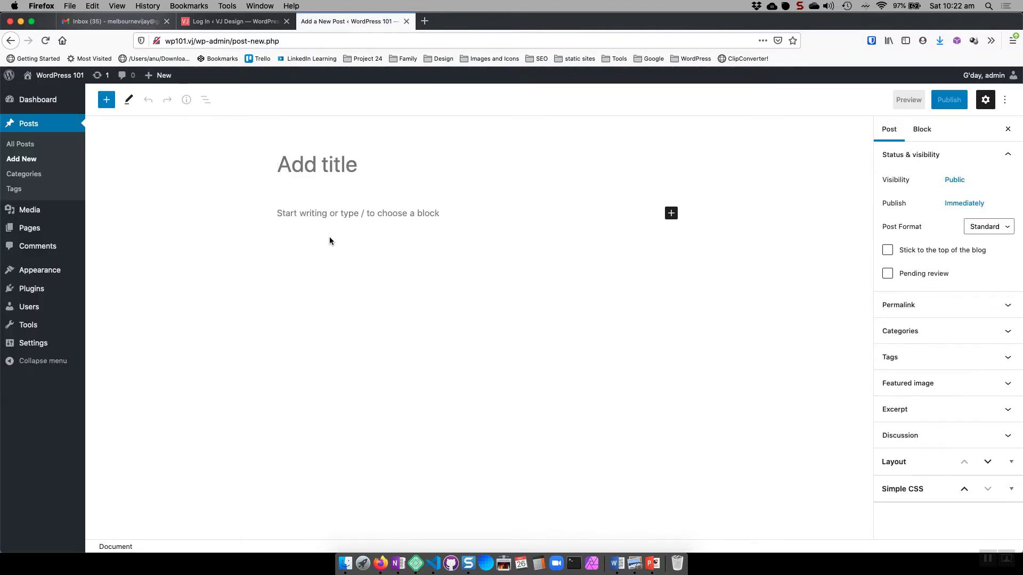
Title the new post "Second Post" and write "Post content" as its first paragraph
{"action": "type", "text": "Second"}
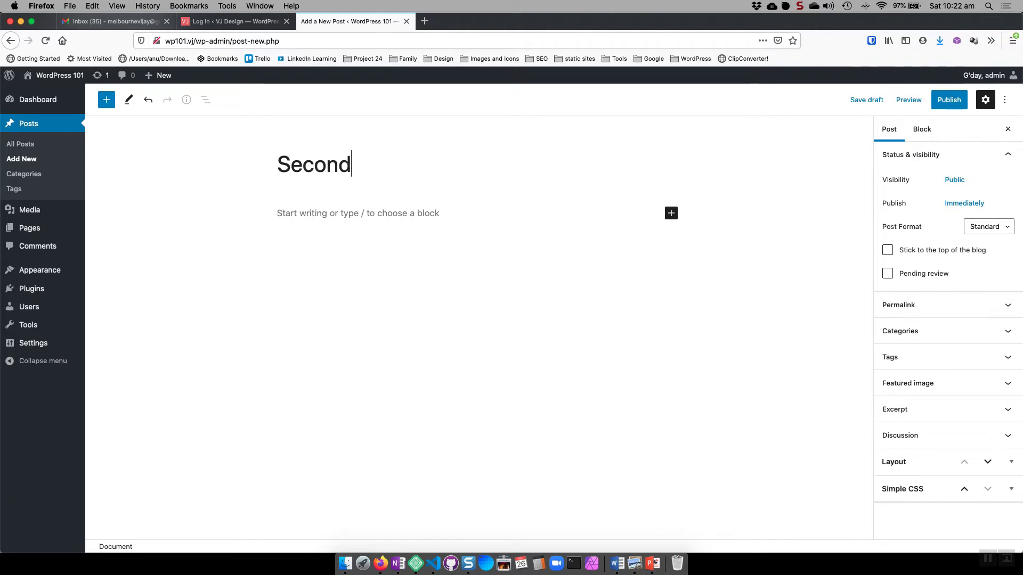
{"action": "type", "text": " POst"}
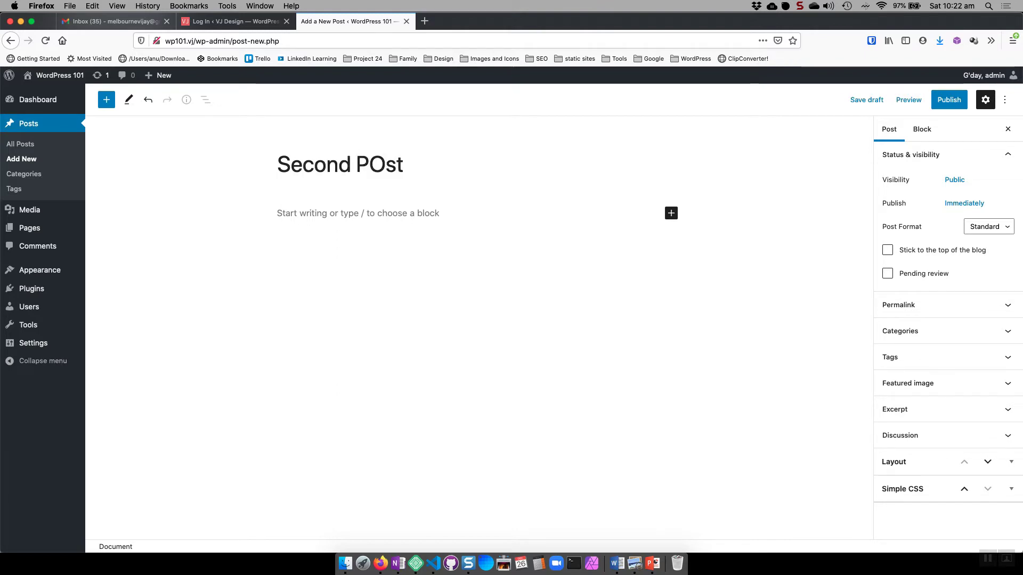
{"action": "left_click", "coordinate": [370, 163]}
{"action": "key", "text": "Delete"}
{"action": "type", "text": "o"}
{"action": "left_click", "coordinate": [400, 216]}
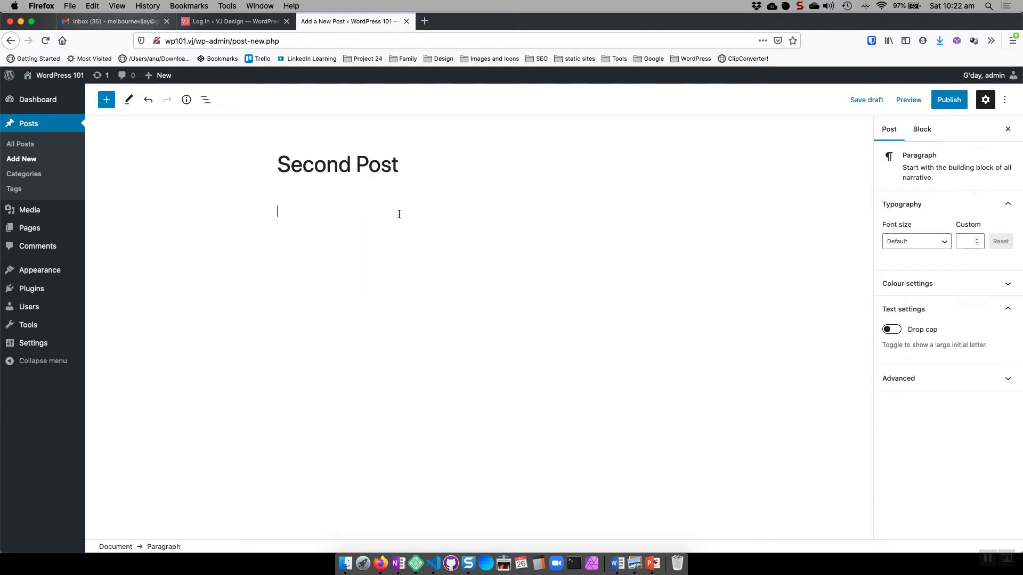
{"action": "type", "text": "Post content"}
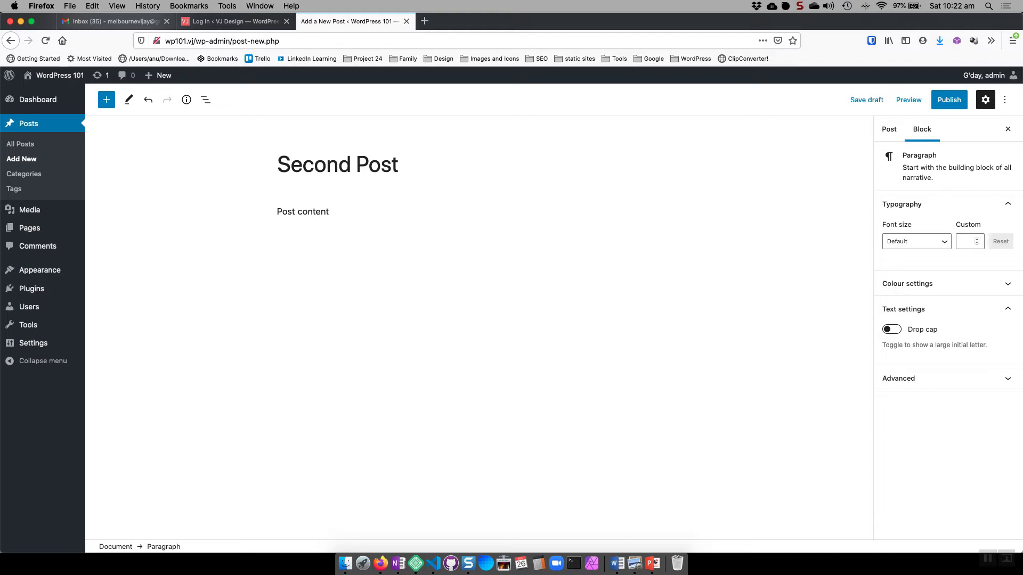
Create a new category named "Seconds" without a parent and assign it to the post
{"action": "left_click", "coordinate": [434, 163]}
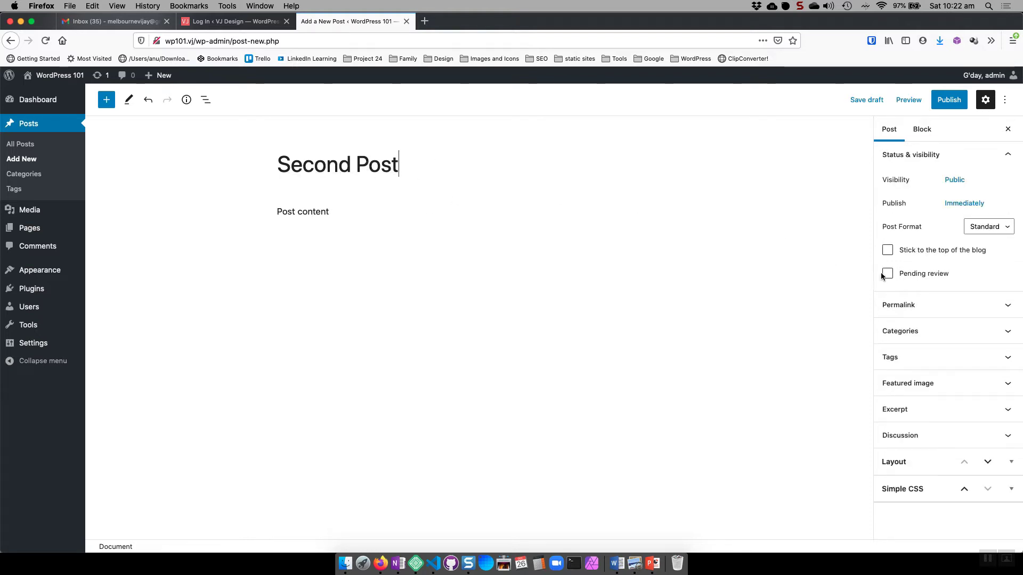
{"action": "left_click", "coordinate": [991, 336]}
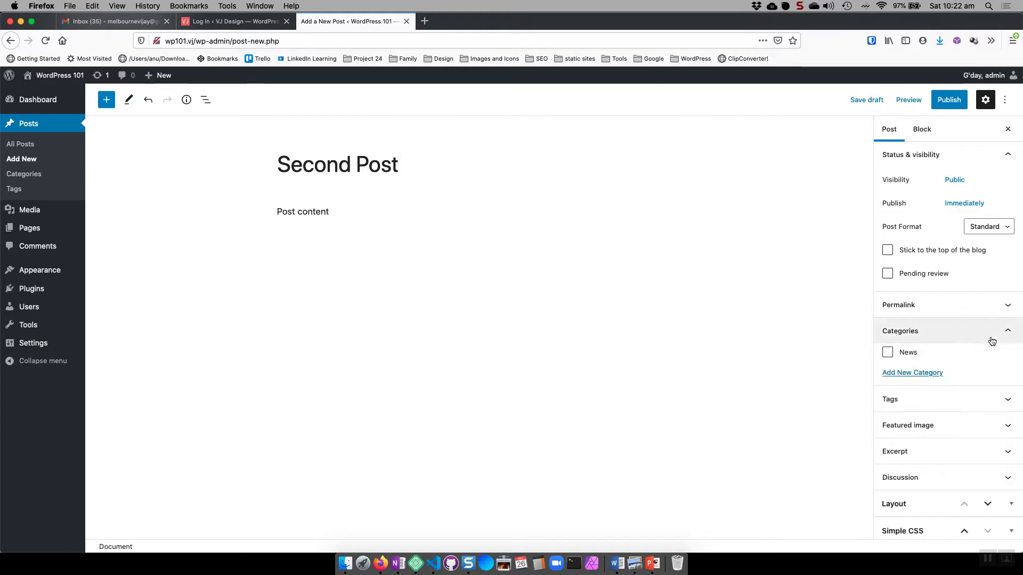
{"action": "left_click", "coordinate": [928, 374]}
{"action": "left_click", "coordinate": [928, 403]}
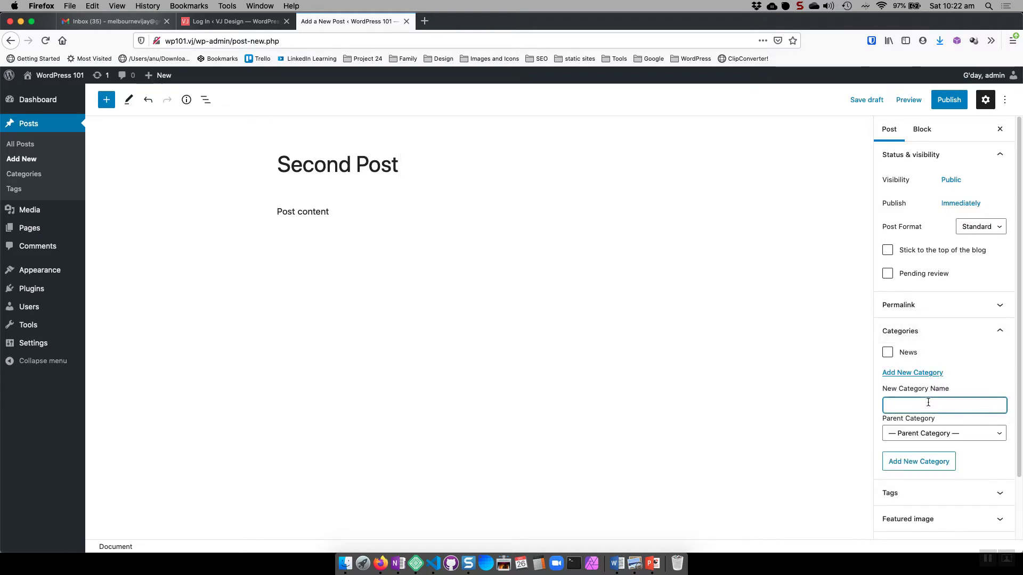
{"action": "type", "text": "Second cate"}
{"action": "key", "text": "BackSpace"}
{"action": "key", "text": "BackSpace"}
{"action": "key", "text": "BackSpace"}
{"action": "key", "text": "BackSpace"}
{"action": "type", "text": "s"}
{"action": "left_click", "coordinate": [931, 472]}
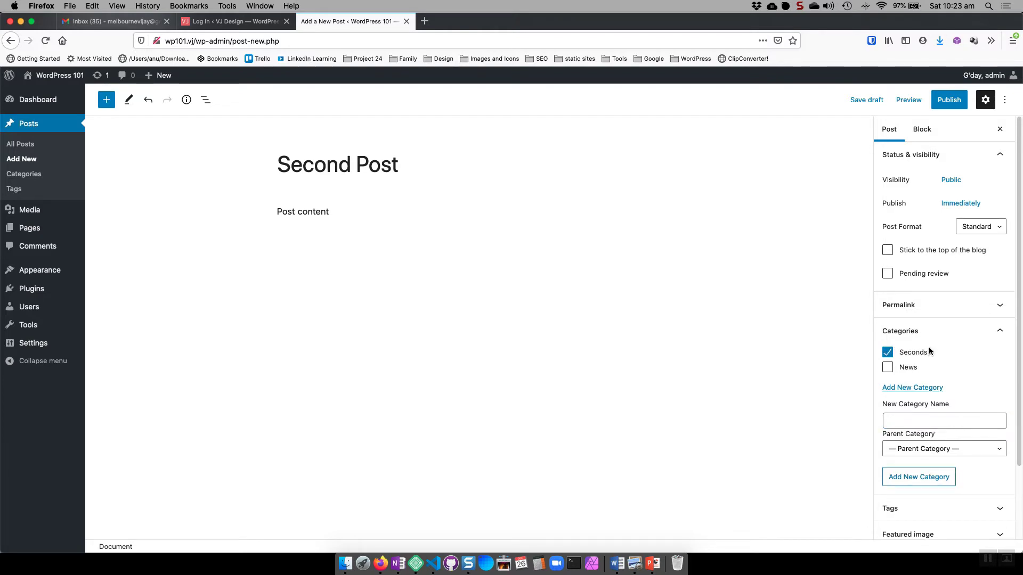
Write "Short description" as the post's excerpt
{"action": "scroll", "coordinate": [929, 347], "scroll_direction": "down", "scroll_amount": 4}
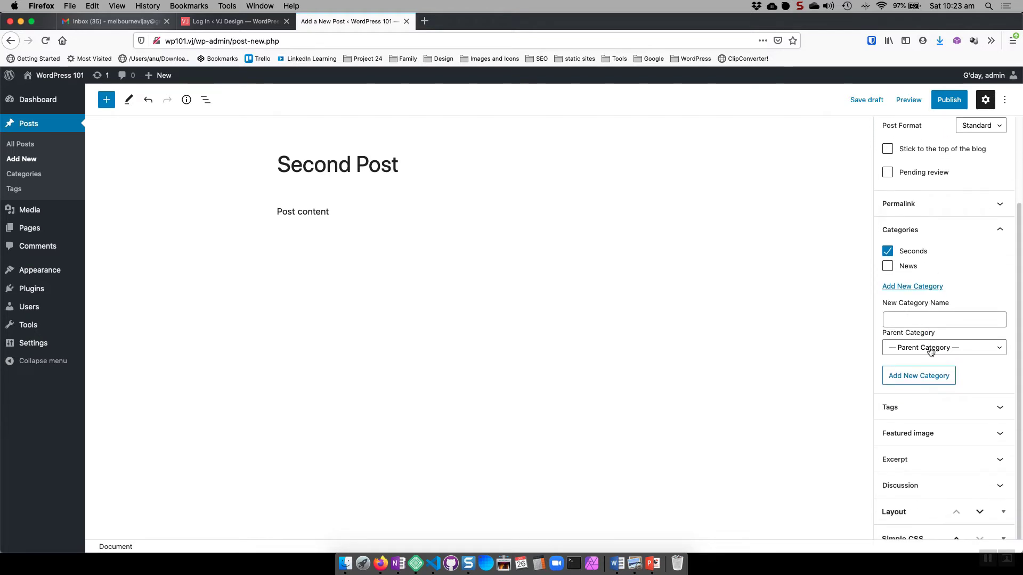
{"action": "left_click", "coordinate": [998, 458]}
{"action": "left_click", "coordinate": [928, 504]}
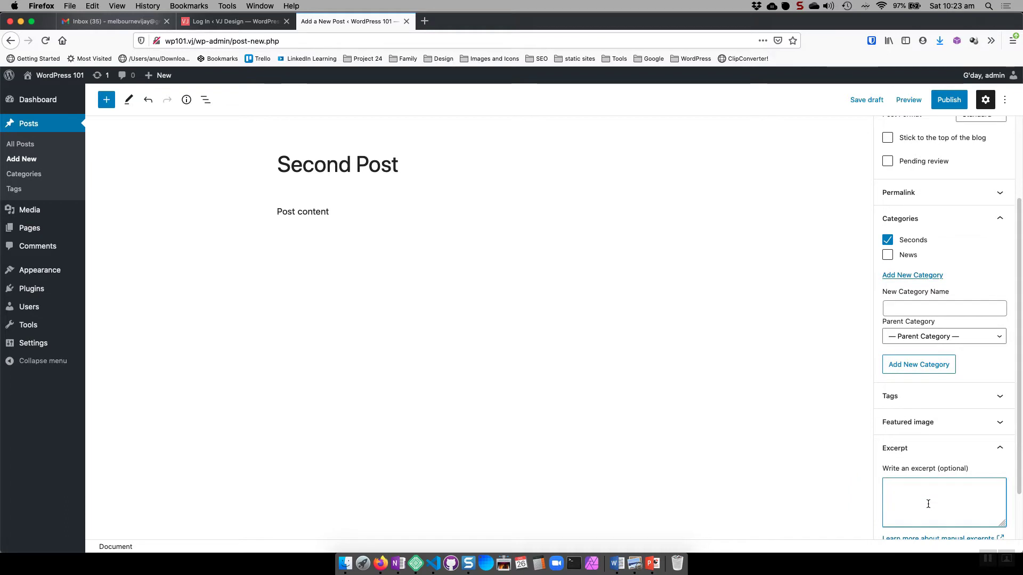
{"action": "type", "text": "Short descr"}
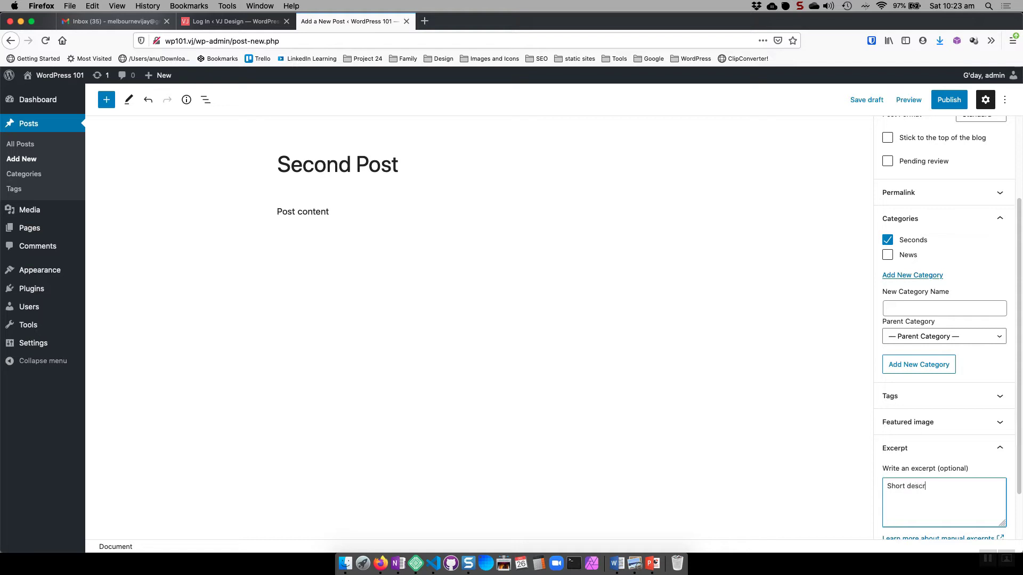
{"action": "type", "text": "iption"}
Upload WP101(2).png from the Downloads folder and set it as the post's featured image
{"action": "left_click", "coordinate": [959, 422]}
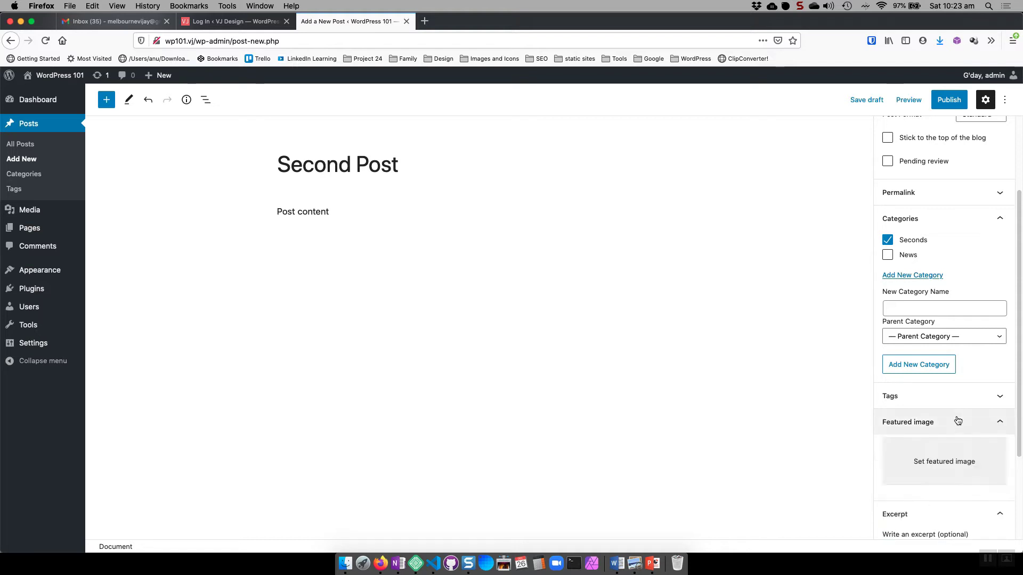
{"action": "left_click", "coordinate": [943, 462]}
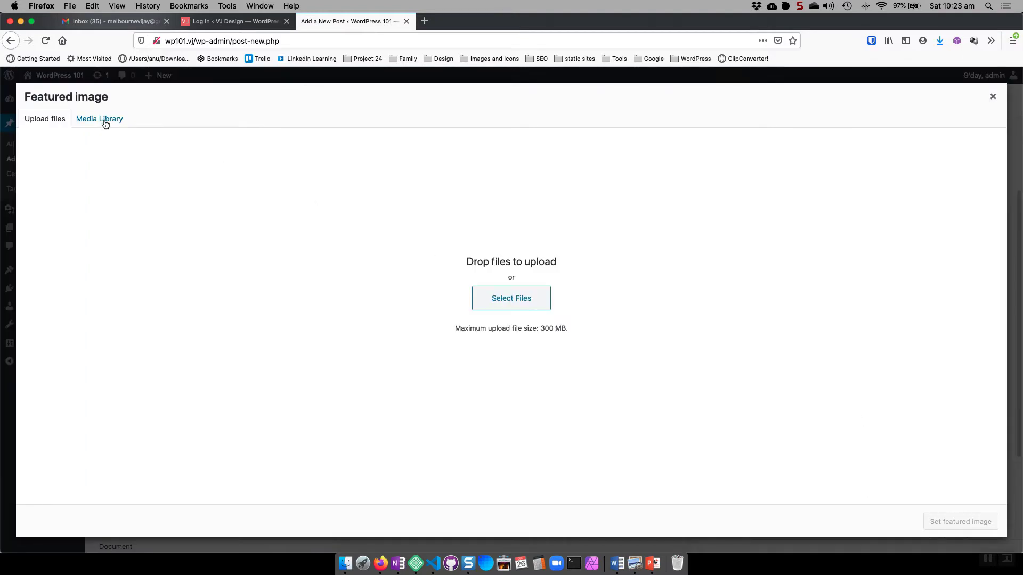
{"action": "left_click", "coordinate": [105, 123]}
{"action": "left_click", "coordinate": [62, 119]}
{"action": "left_click", "coordinate": [517, 294]}
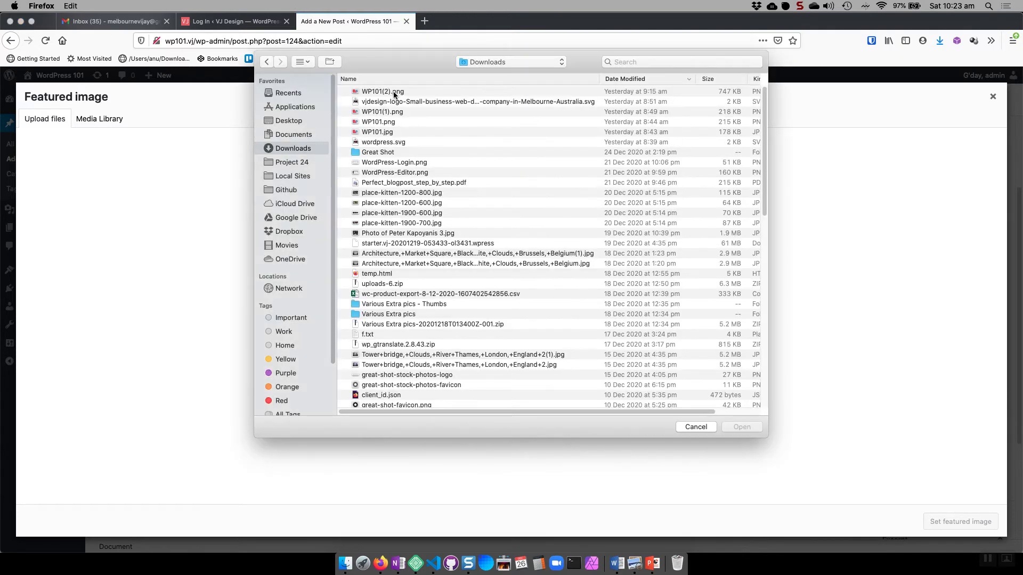
{"action": "left_click", "coordinate": [742, 427]}
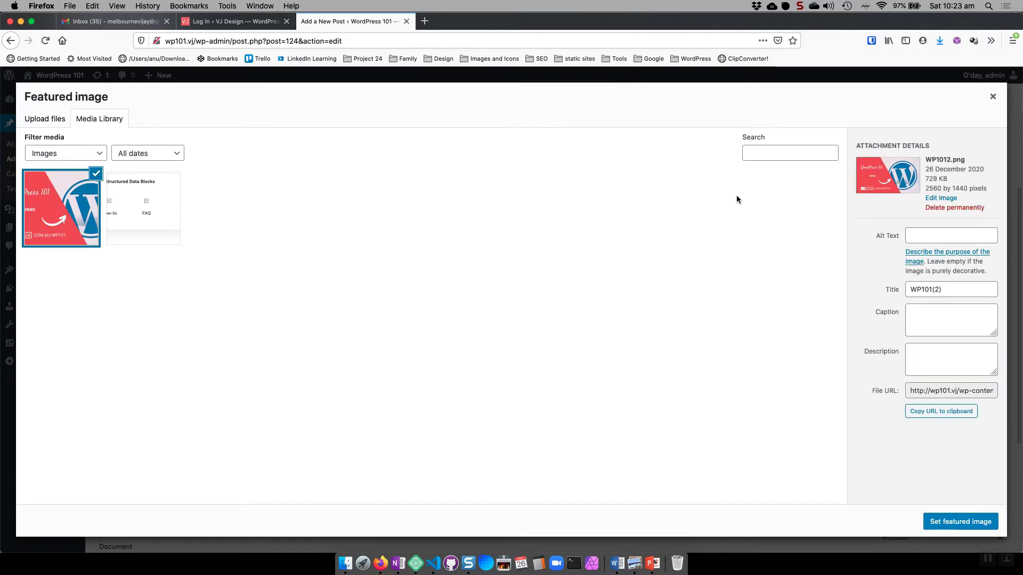
{"action": "left_click", "coordinate": [951, 520]}
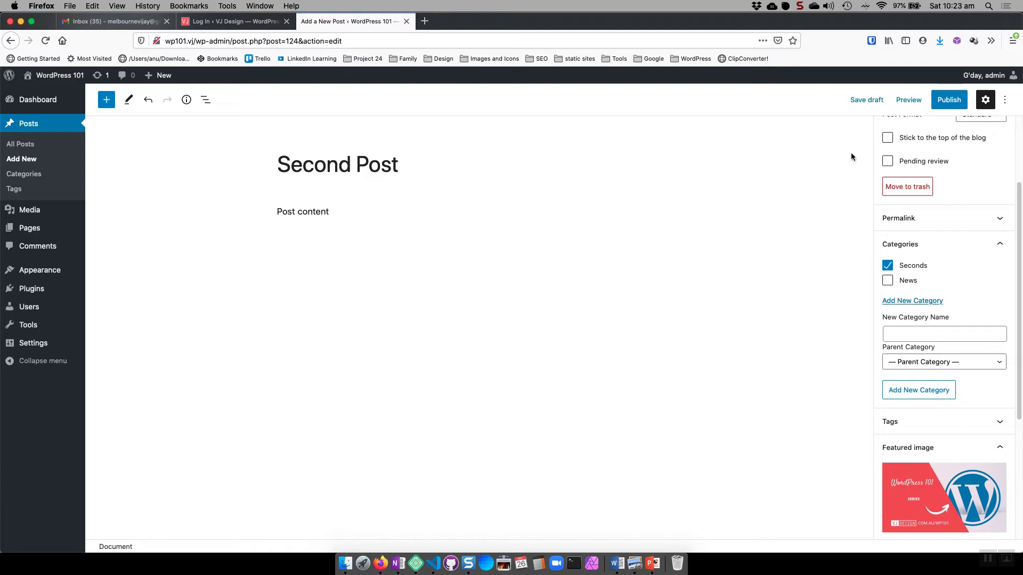
Preview the draft post in a new tab and check its image, content and category
{"action": "scroll", "coordinate": [954, 160], "scroll_direction": "up", "scroll_amount": 3}
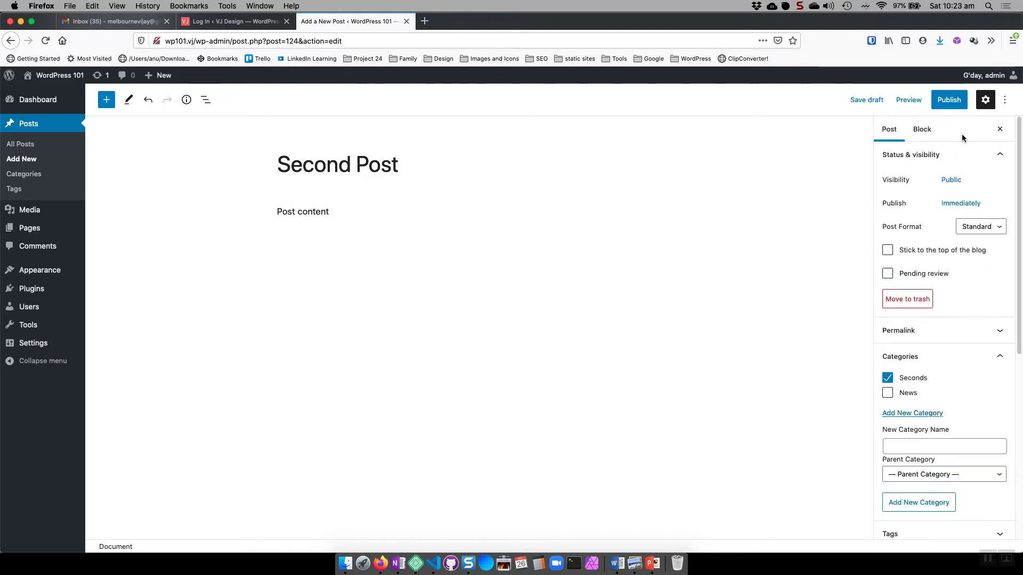
{"action": "left_click", "coordinate": [908, 99]}
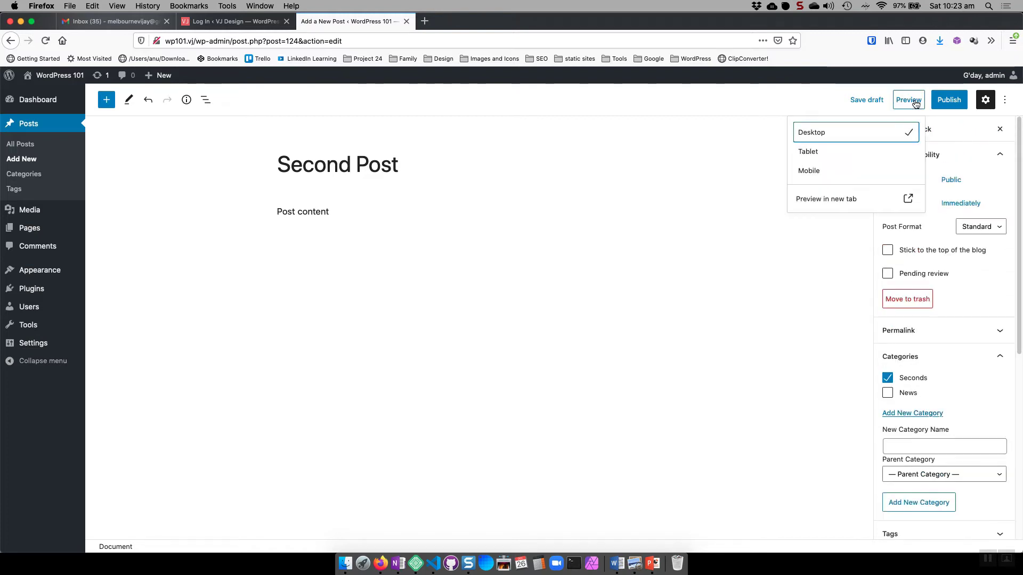
{"action": "left_click", "coordinate": [823, 200]}
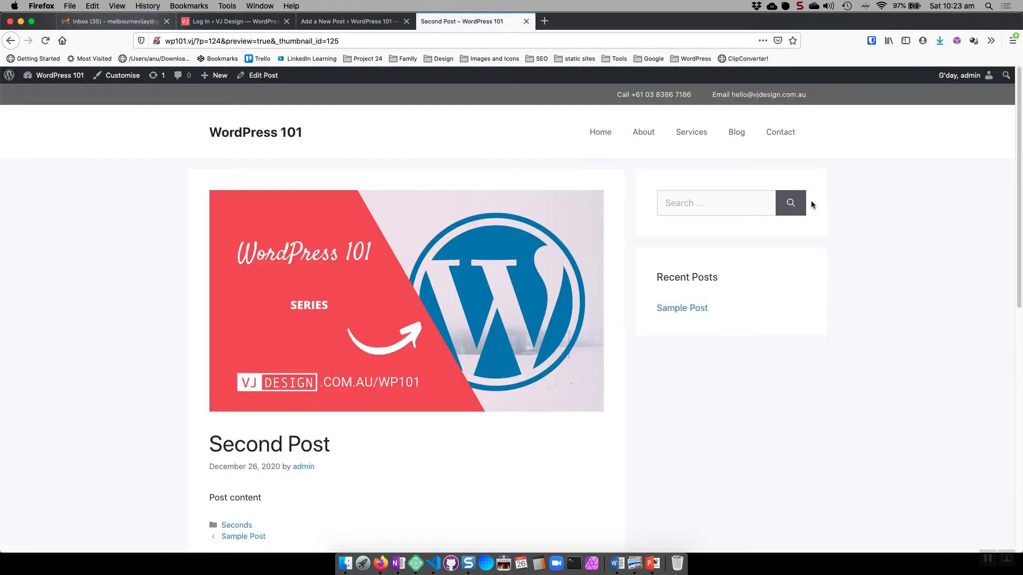
{"action": "scroll", "coordinate": [371, 394], "scroll_direction": "down", "scroll_amount": 5}
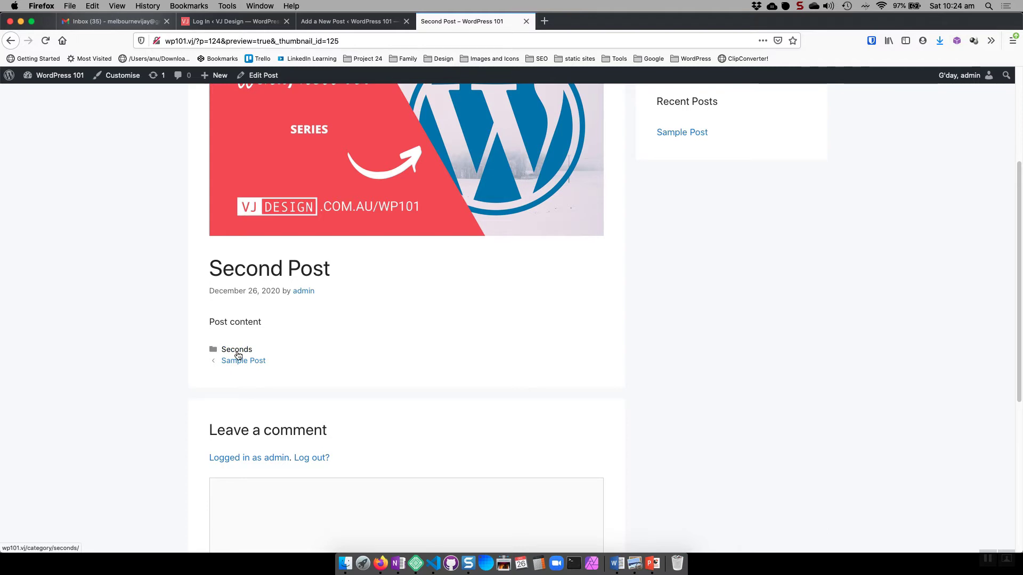
Return to the post editor and publish Second Post immediately with public visibility
{"action": "left_click", "coordinate": [355, 21]}
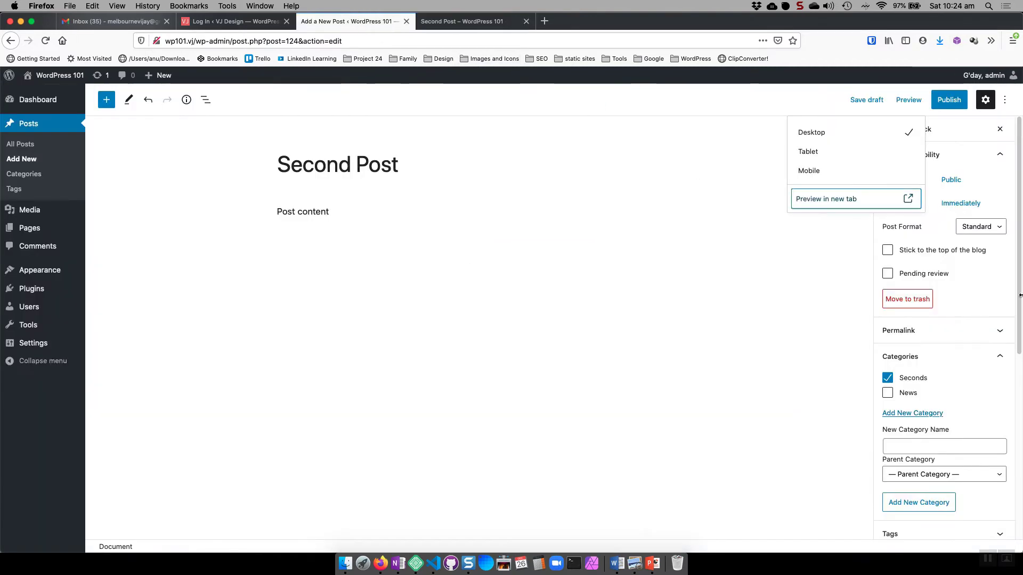
{"action": "left_click", "coordinate": [829, 282]}
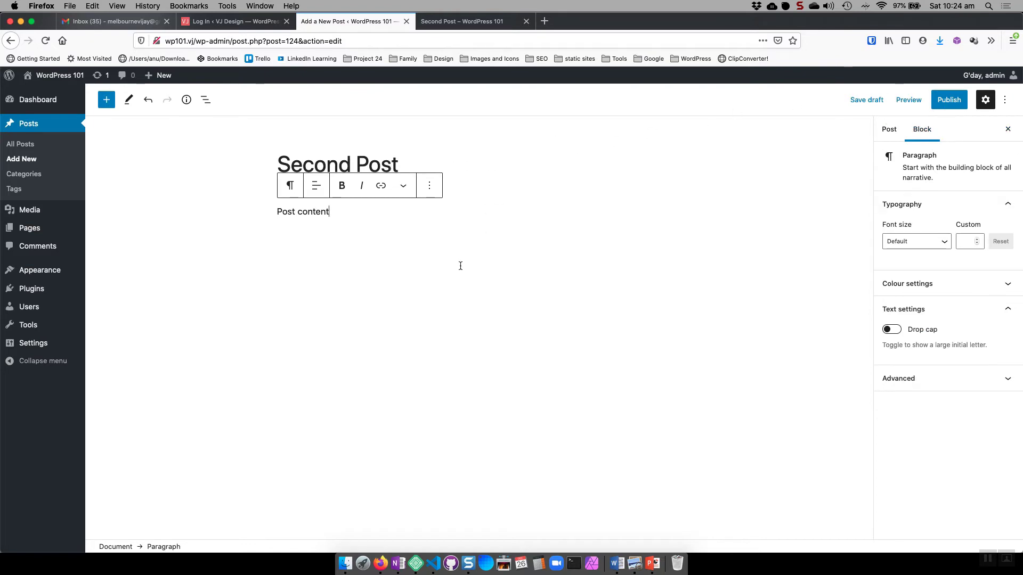
{"action": "left_click", "coordinate": [408, 163]}
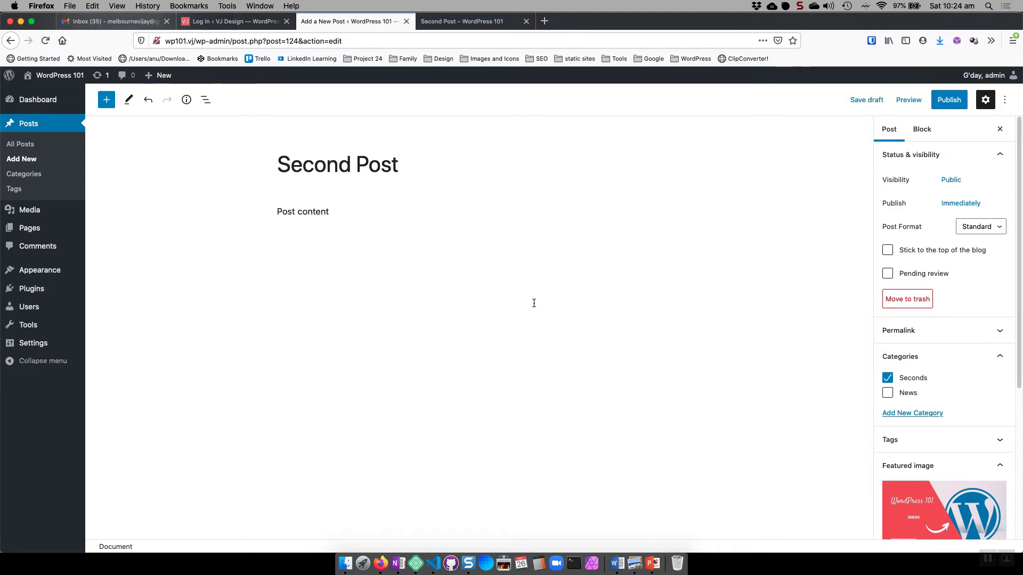
{"action": "left_click", "coordinate": [955, 107]}
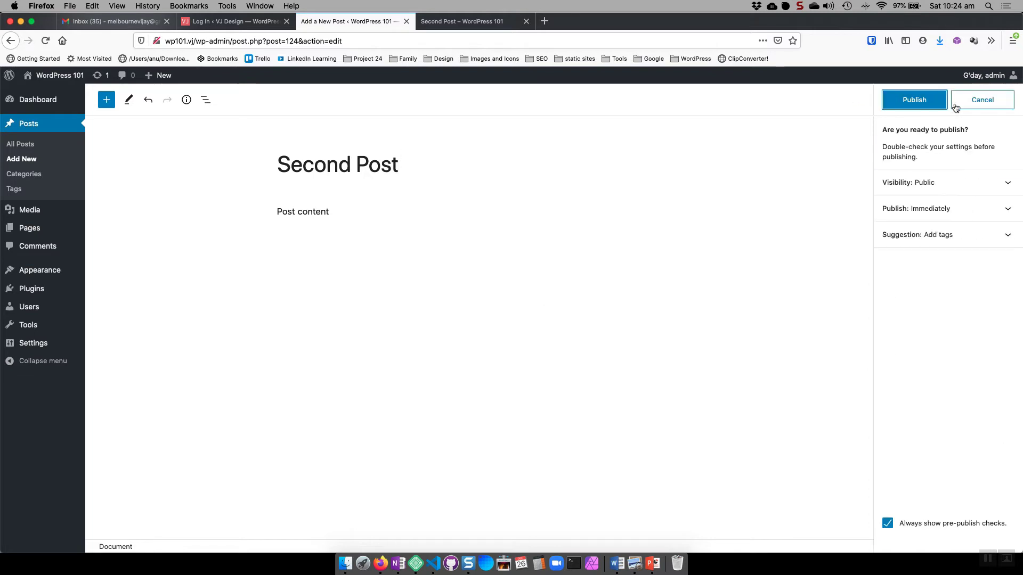
{"action": "left_click", "coordinate": [920, 105]}
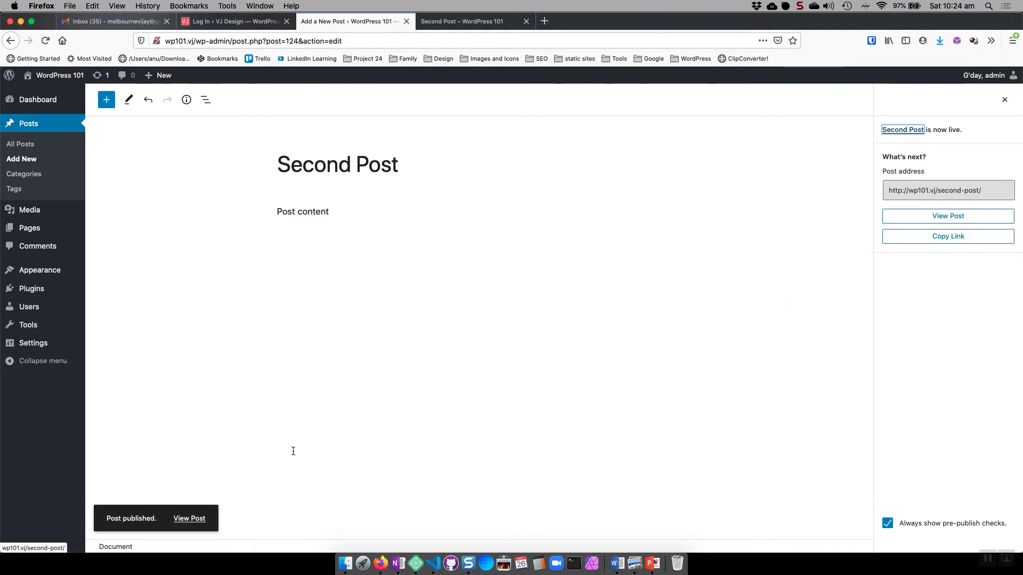
View the published Second Post down to its category and follow its link to the previous post, Sample Post
{"action": "left_click", "coordinate": [199, 516]}
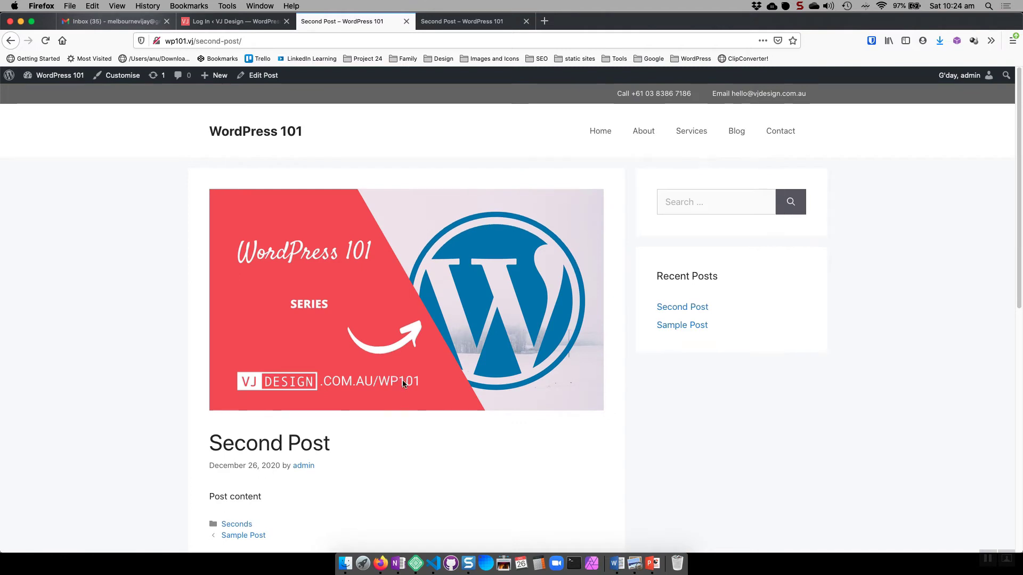
{"action": "scroll", "coordinate": [303, 378], "scroll_direction": "down", "scroll_amount": 3}
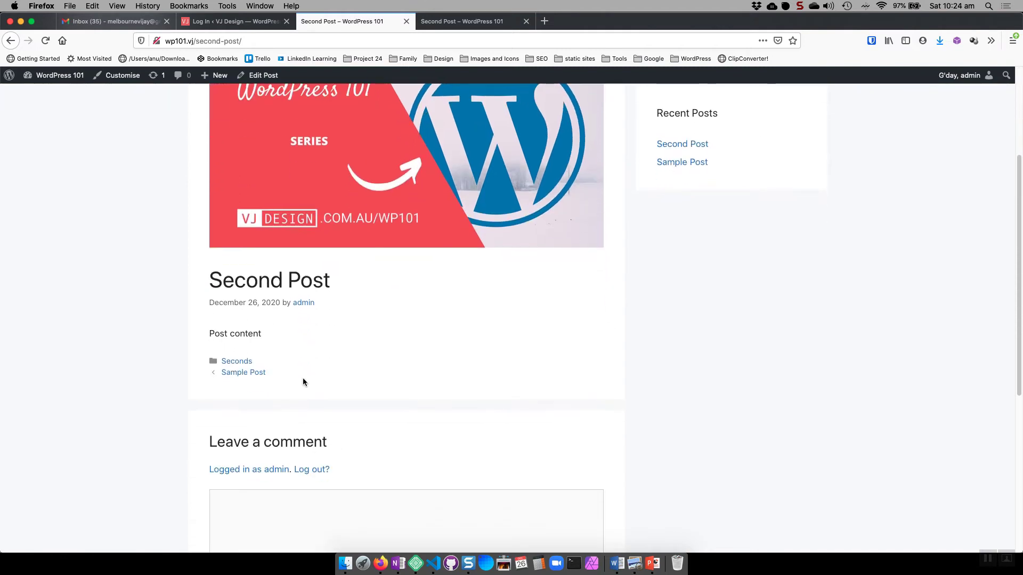
{"action": "left_click", "coordinate": [254, 376]}
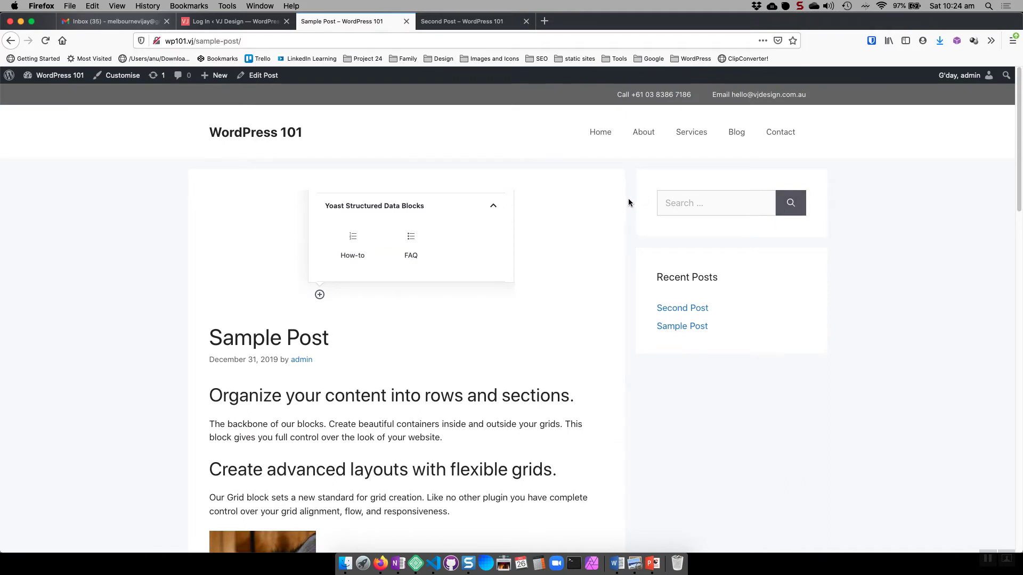
Open the Blog page, review the listed posts and highlight the excerpt text under Second Post
{"action": "left_click", "coordinate": [742, 137]}
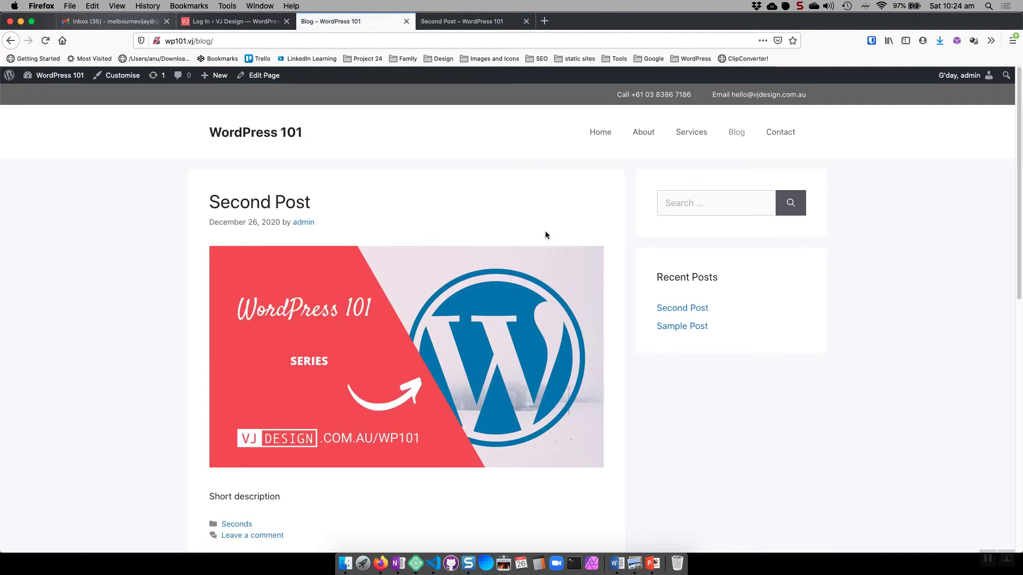
{"action": "scroll", "coordinate": [461, 229], "scroll_direction": "down", "scroll_amount": 3}
{"action": "scroll", "coordinate": [459, 230], "scroll_direction": "down", "scroll_amount": 5}
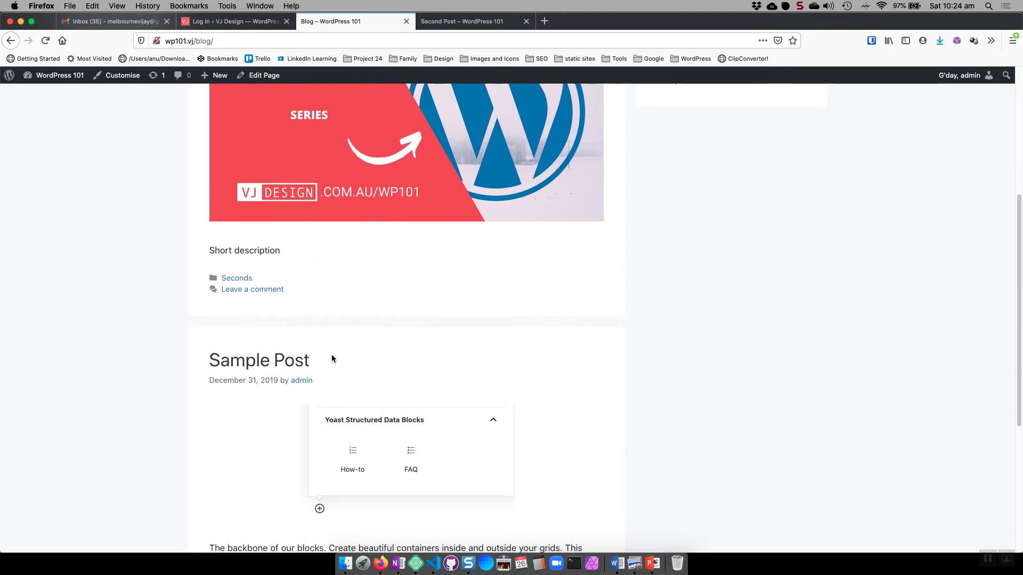
{"action": "scroll", "coordinate": [331, 353], "scroll_direction": "up", "scroll_amount": 8}
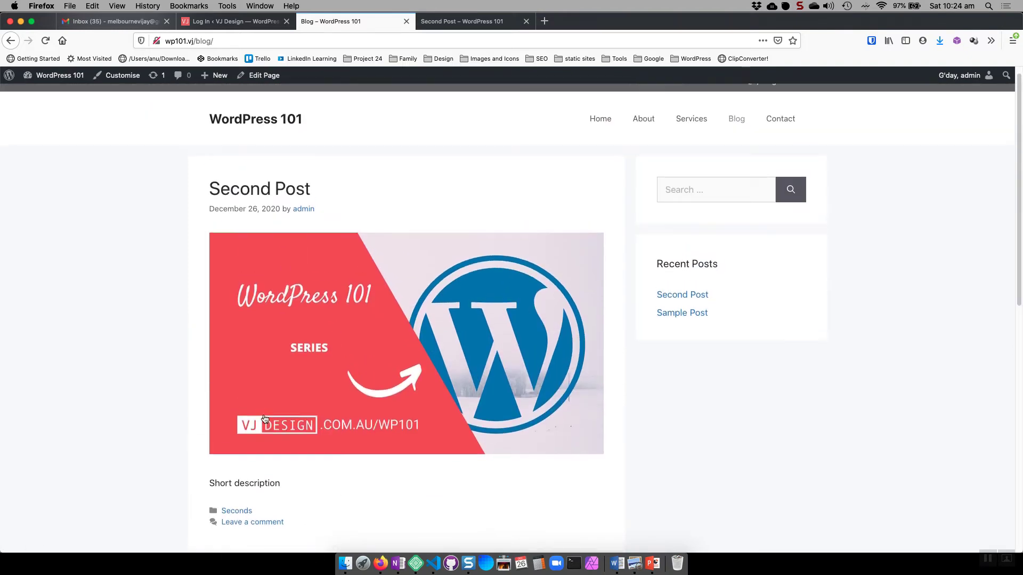
{"action": "scroll", "coordinate": [274, 410], "scroll_direction": "down", "scroll_amount": 4}
{"action": "left_click_drag", "start_coordinate": [295, 367], "coordinate": [207, 367]}
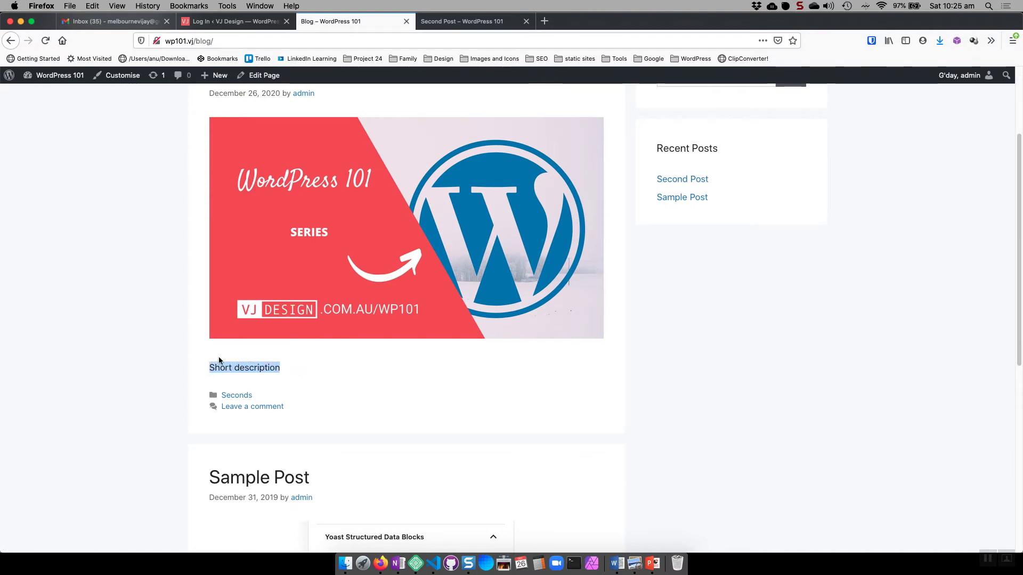
Open Second Post from the Blog page and highlight its content text below the title
{"action": "scroll", "coordinate": [446, 353], "scroll_direction": "up", "scroll_amount": 4}
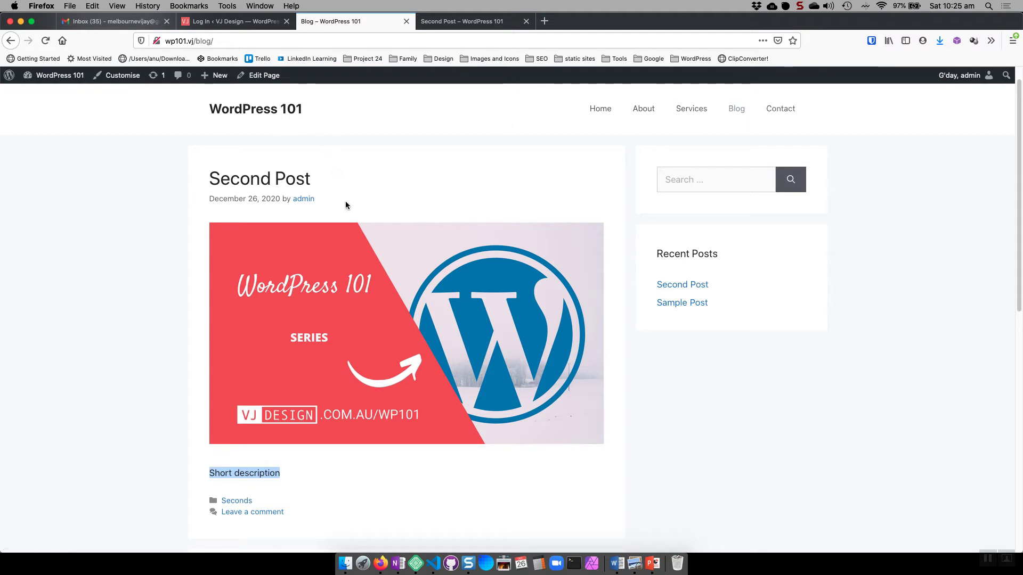
{"action": "left_click", "coordinate": [279, 184]}
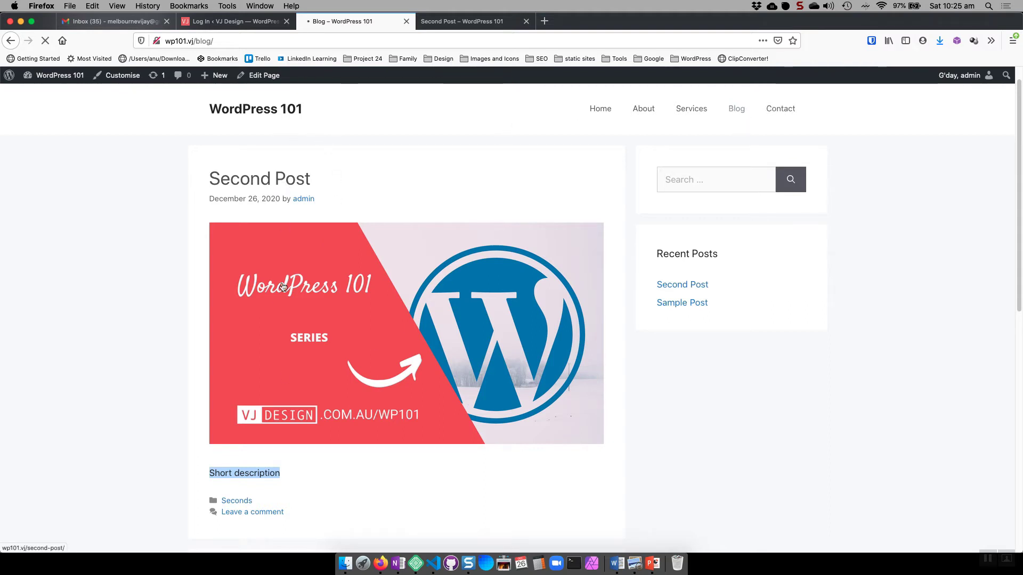
{"action": "scroll", "coordinate": [284, 389], "scroll_direction": "down", "scroll_amount": 3}
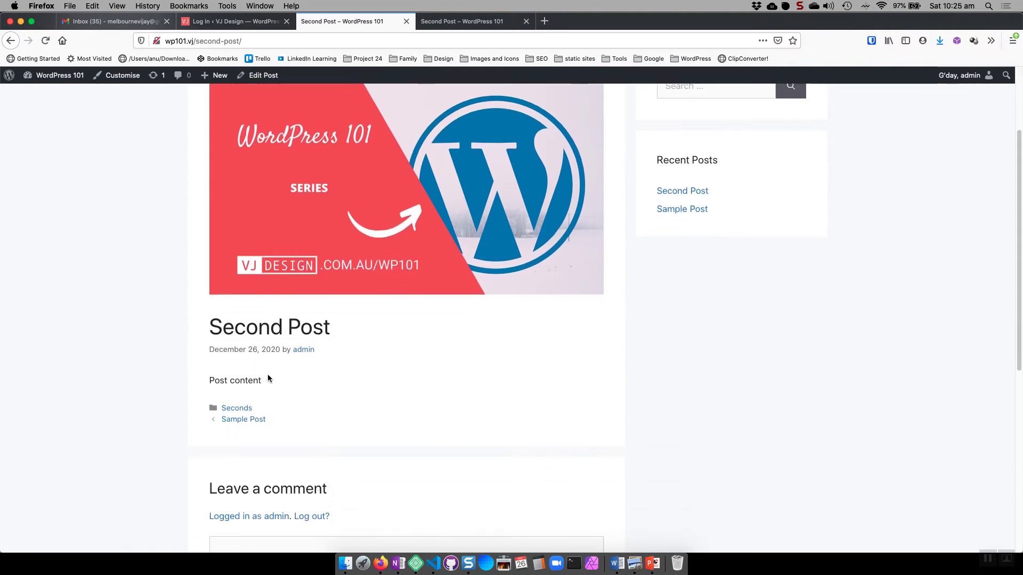
{"action": "left_click_drag", "start_coordinate": [268, 376], "coordinate": [184, 374]}
Examine the comment form below Second Post, place the cursor in its empty comment box, and review the post's content and category again
{"action": "scroll", "coordinate": [288, 537], "scroll_direction": "down", "scroll_amount": 3}
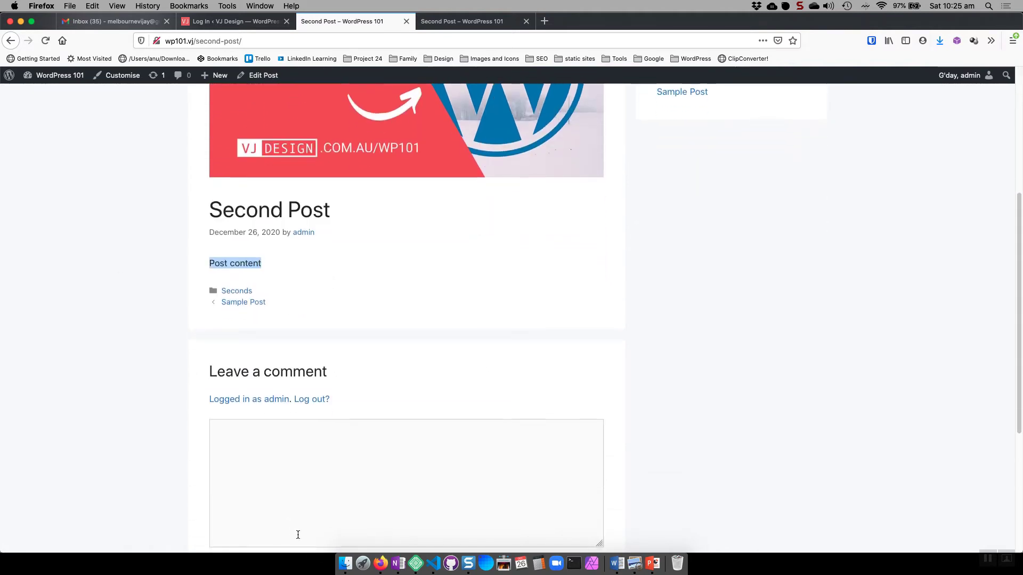
{"action": "scroll", "coordinate": [275, 480], "scroll_direction": "down", "scroll_amount": 5}
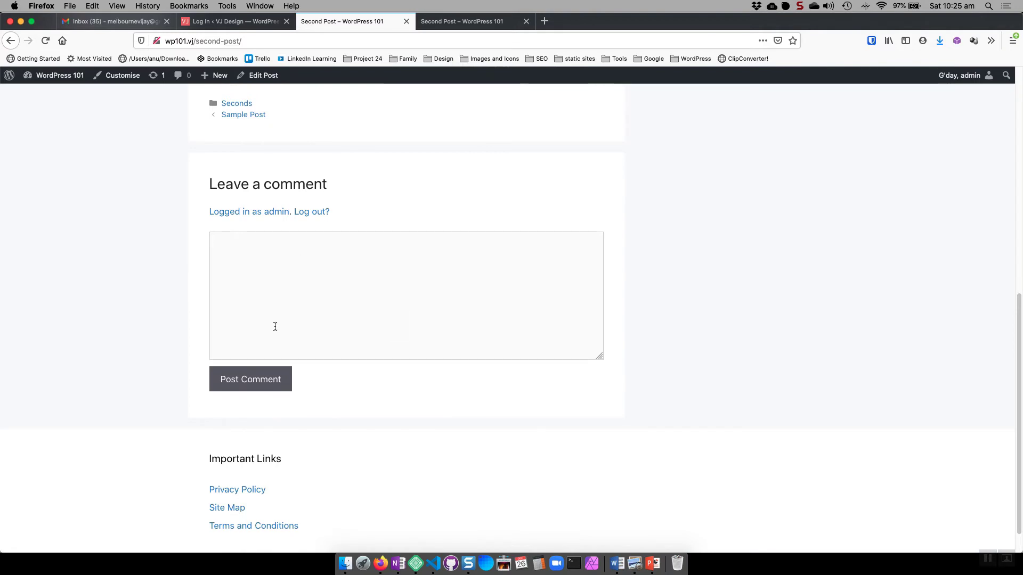
{"action": "scroll", "coordinate": [292, 296], "scroll_direction": "up", "scroll_amount": 2}
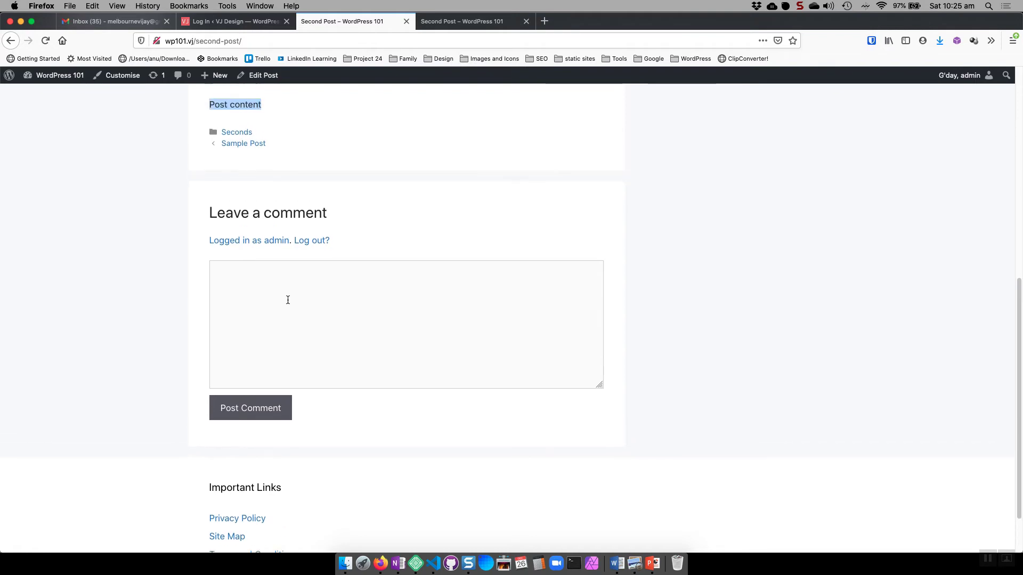
{"action": "left_click", "coordinate": [237, 333]}
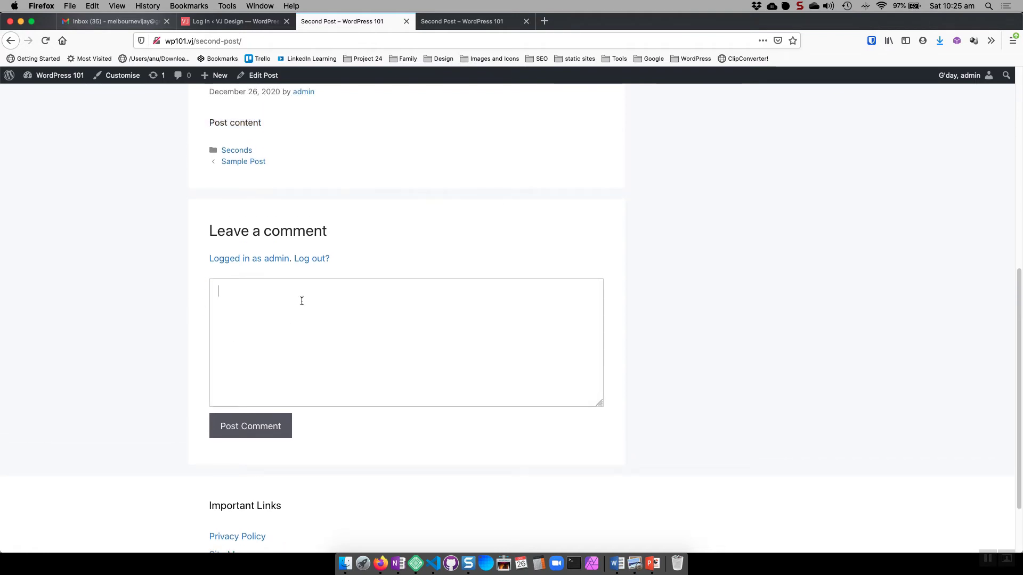
{"action": "scroll", "coordinate": [302, 301], "scroll_direction": "up", "scroll_amount": 4}
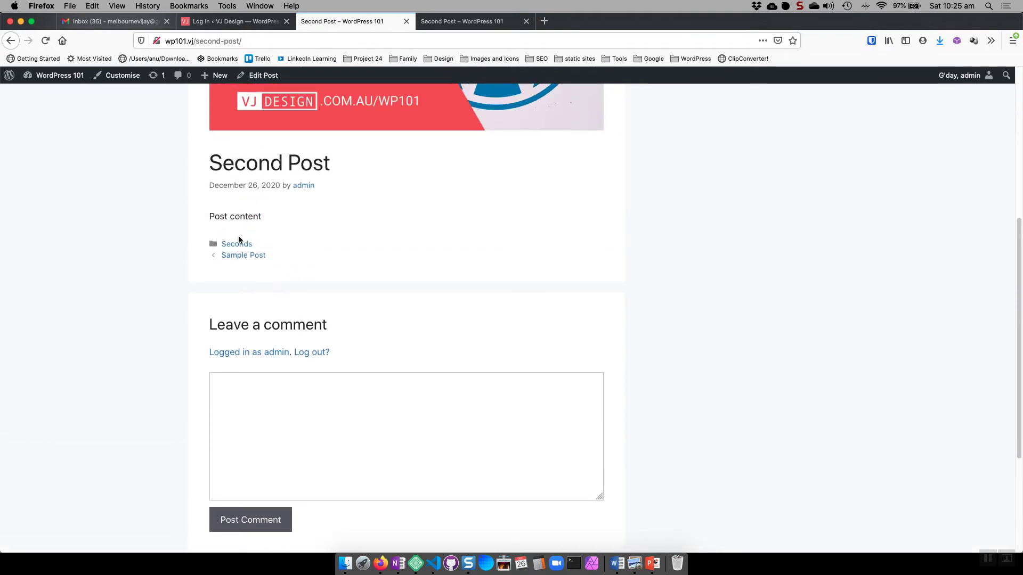
{"action": "scroll", "coordinate": [368, 292], "scroll_direction": "up", "scroll_amount": 1}
{"action": "scroll", "coordinate": [369, 294], "scroll_direction": "up", "scroll_amount": 2}
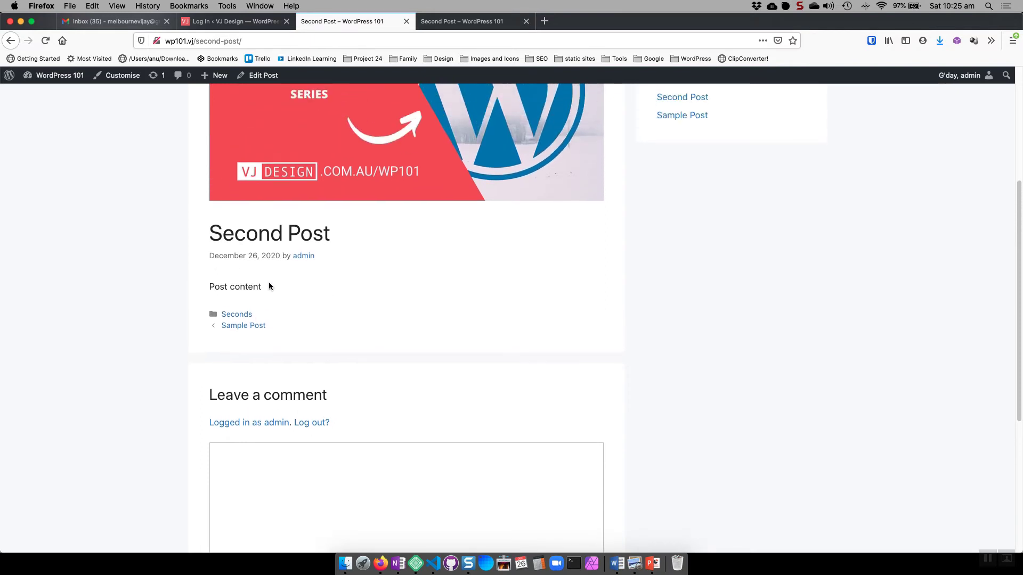
{"action": "scroll", "coordinate": [500, 294], "scroll_direction": "up", "scroll_amount": 2}
{"action": "scroll", "coordinate": [500, 294], "scroll_direction": "up", "scroll_amount": 4}
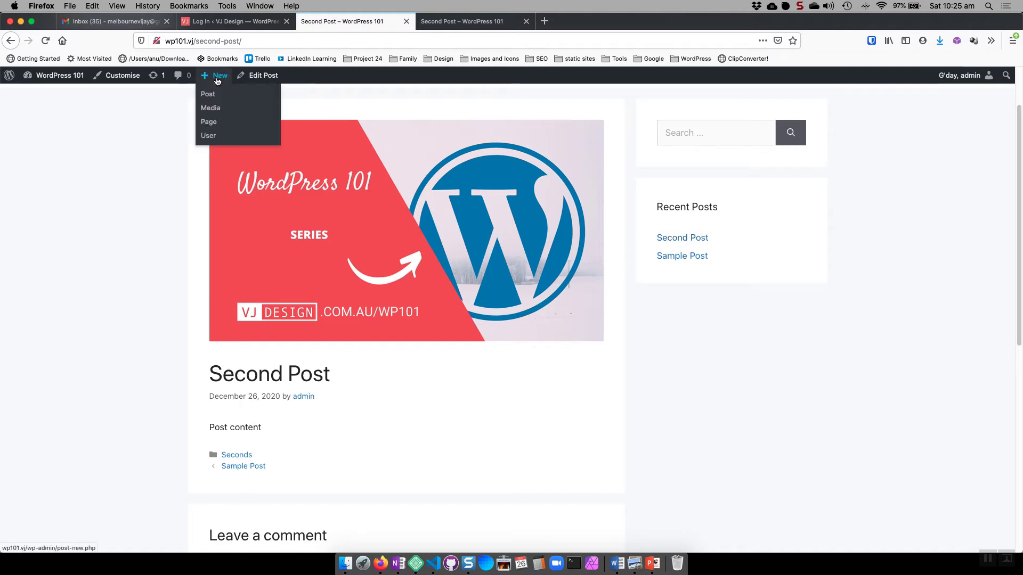
Start a new post and title it "Third Post"
{"action": "left_click", "coordinate": [214, 99]}
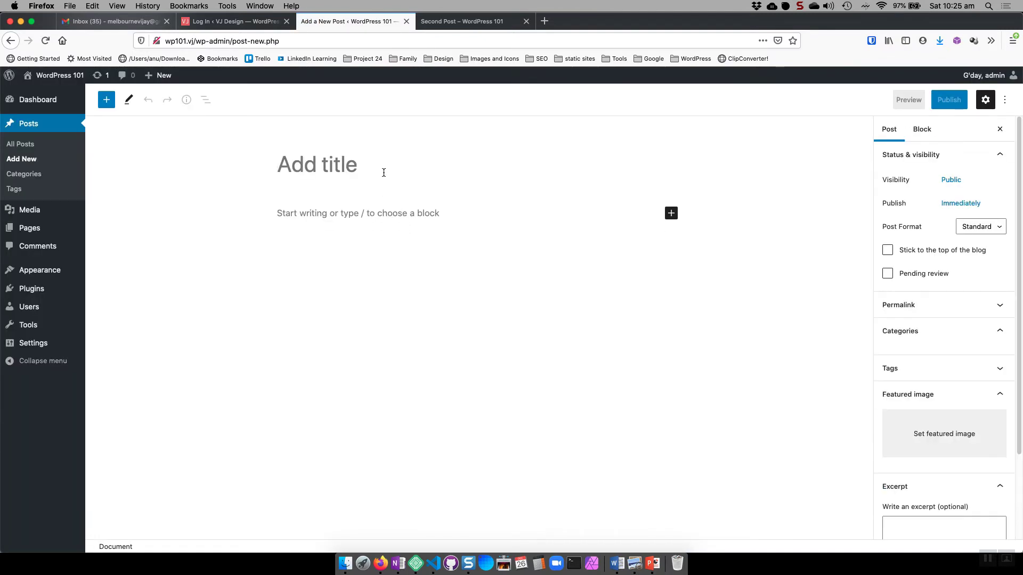
{"action": "type", "text": "Third"}
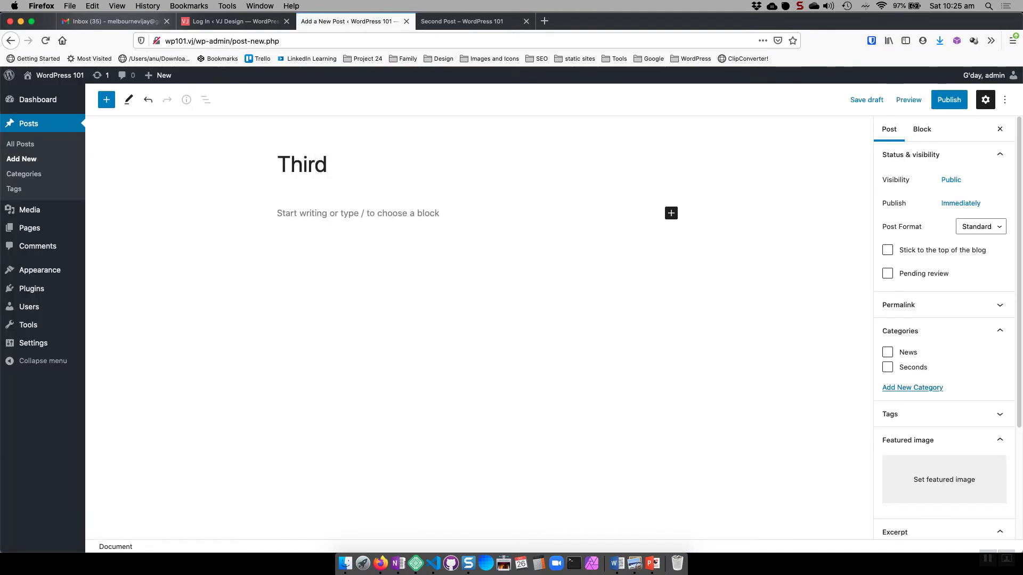
{"action": "type", "text": " POst"}
{"action": "left_click", "coordinate": [346, 164]}
{"action": "key", "text": "Delete"}
{"action": "type", "text": "o"}
Assign the post to the News category and enter the excerpt "Third POst is awesome"
{"action": "left_click", "coordinate": [887, 354]}
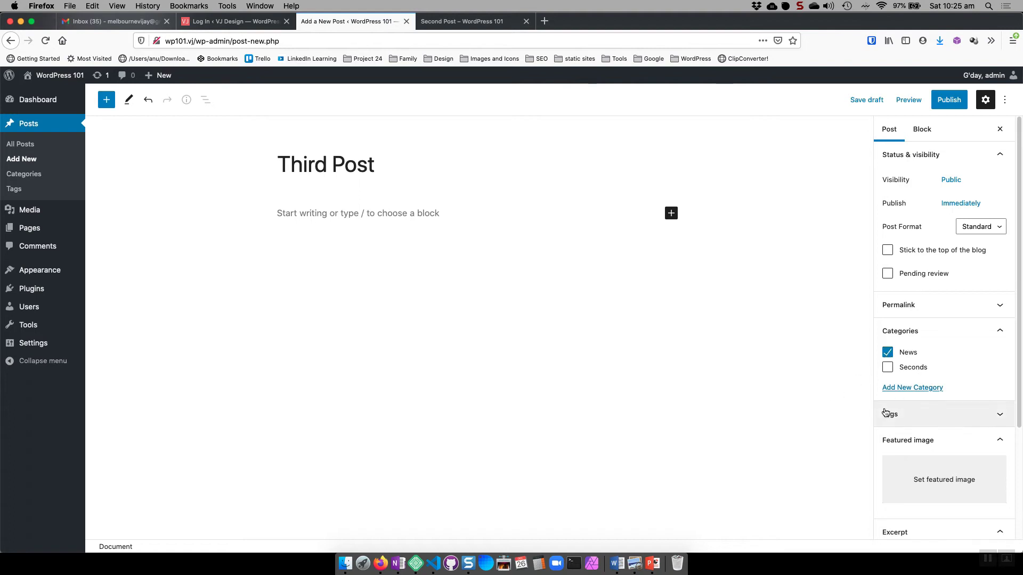
{"action": "scroll", "coordinate": [929, 447], "scroll_direction": "down", "scroll_amount": 3}
{"action": "left_click", "coordinate": [949, 424]}
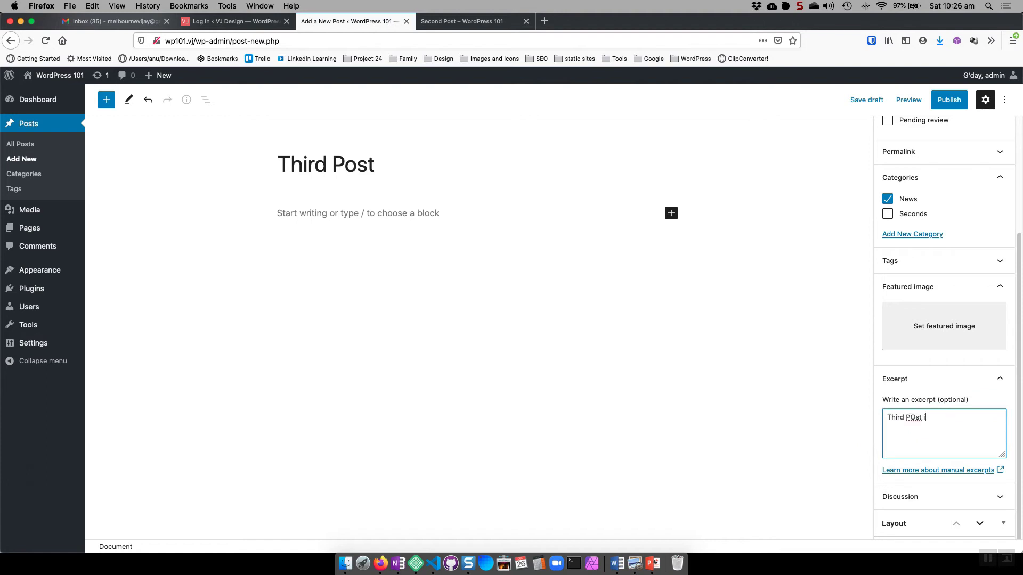
{"action": "type", "text": "Third POst is awesome"}
Write the body paragraph "A wonderful news post - here is some content" under the title
{"action": "left_click", "coordinate": [403, 219]}
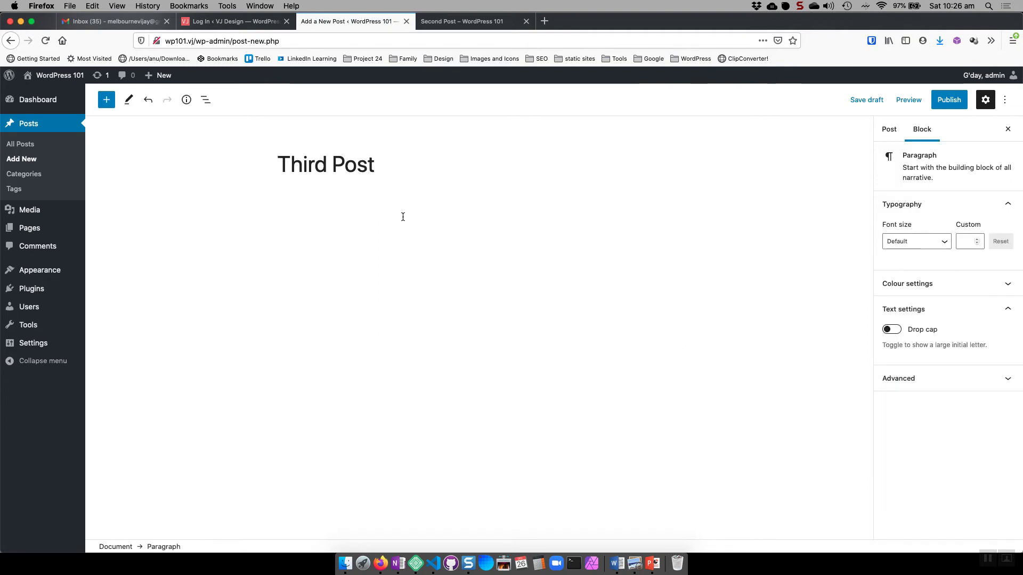
{"action": "type", "text": "A wonderful"}
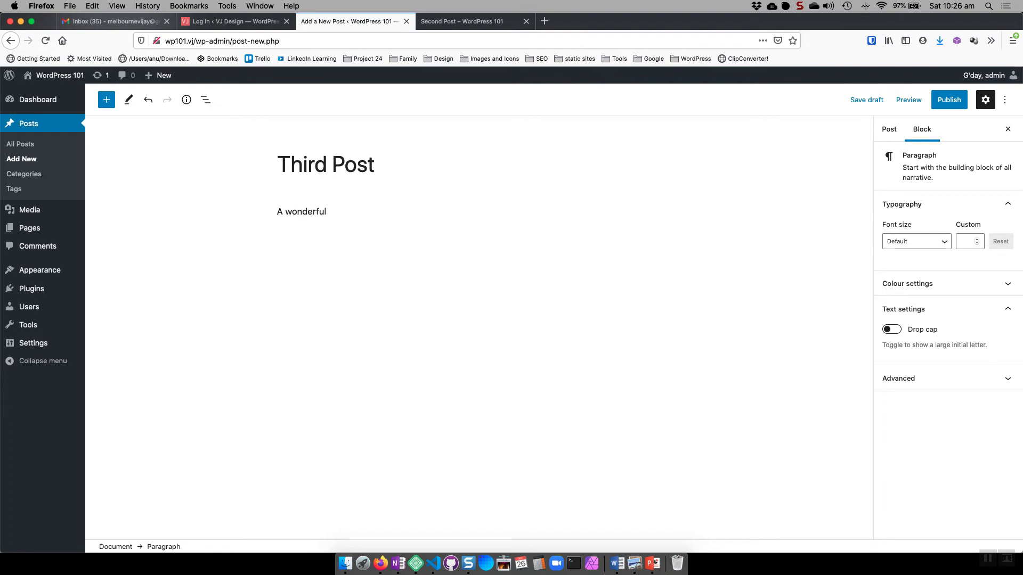
{"action": "type", "text": " news post - he"}
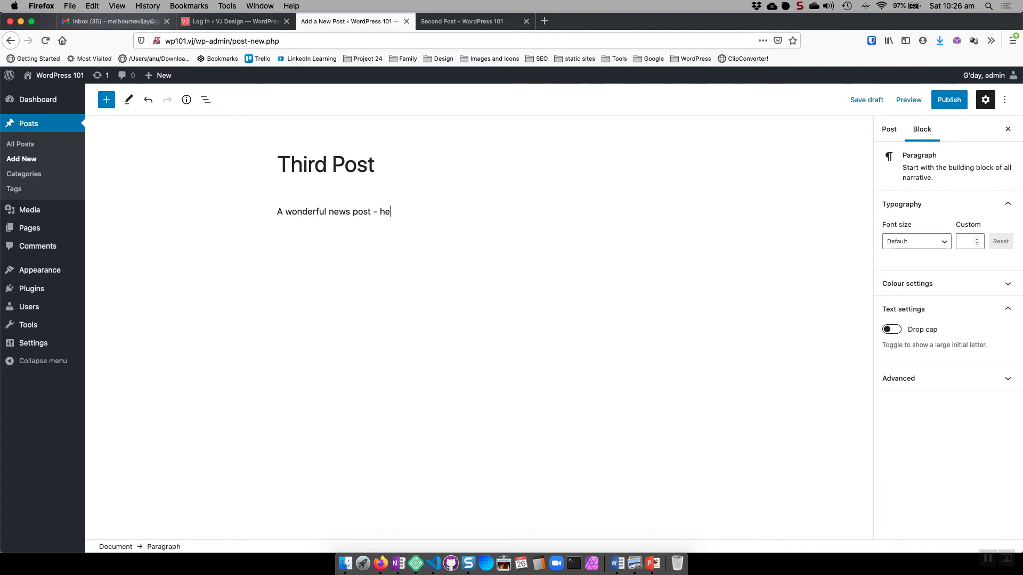
{"action": "type", "text": "re is some con"}
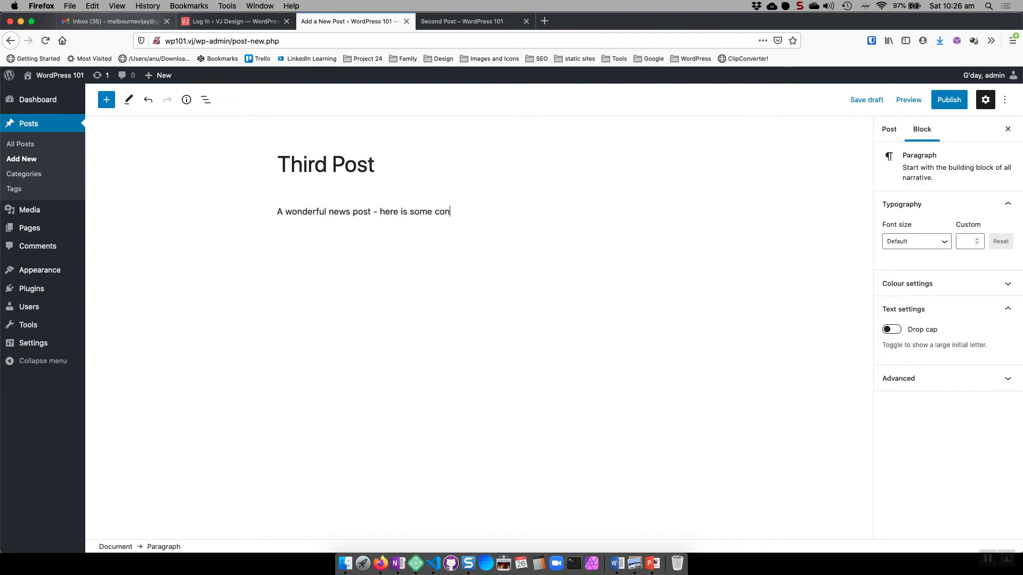
{"action": "type", "text": "ten"}
Add an image block below the paragraph and insert WP1012.png from the media library
{"action": "key", "text": "Return"}
{"action": "key", "text": "Return"}
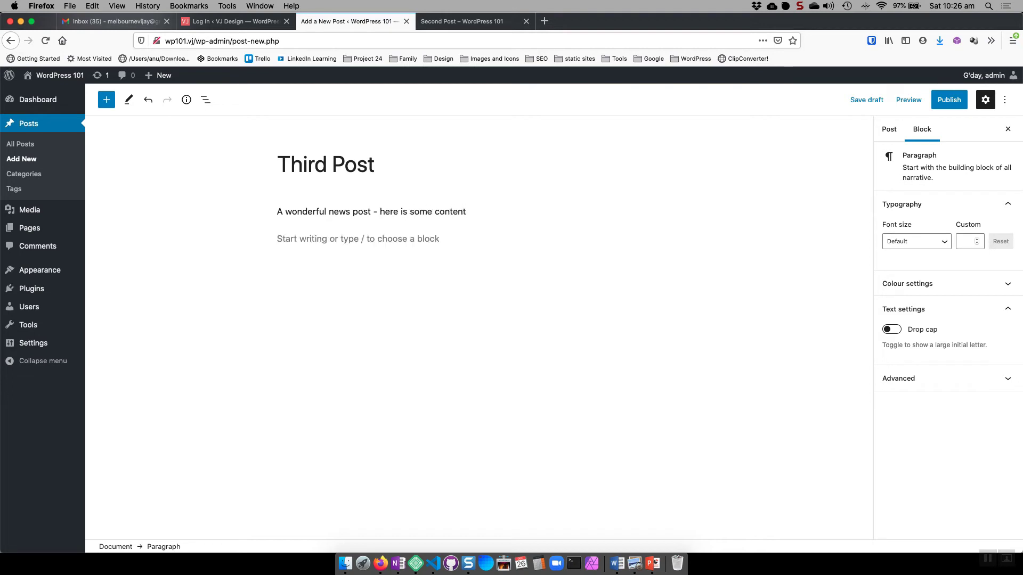
{"action": "type", "text": "/im"}
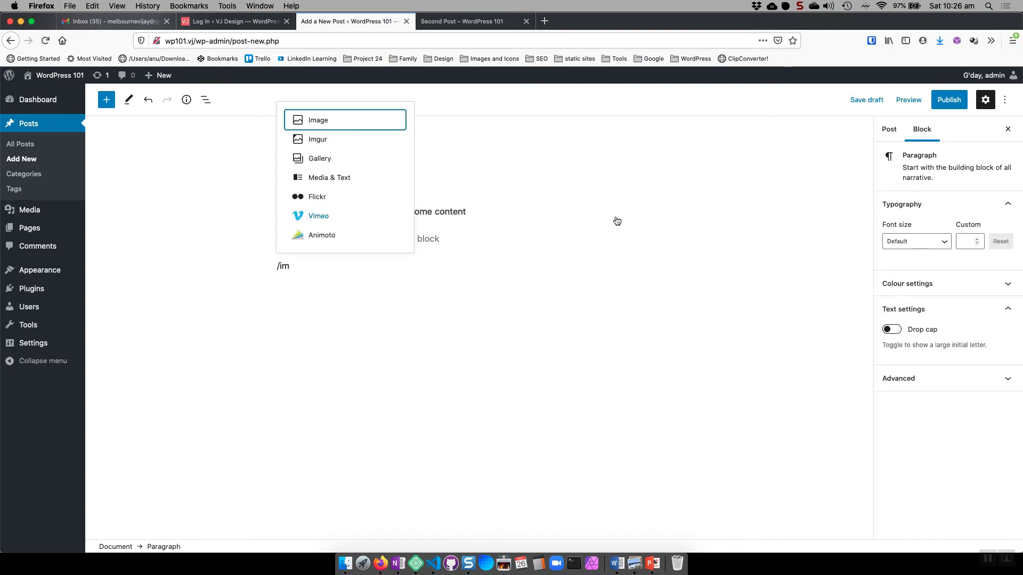
{"action": "left_click", "coordinate": [330, 127]}
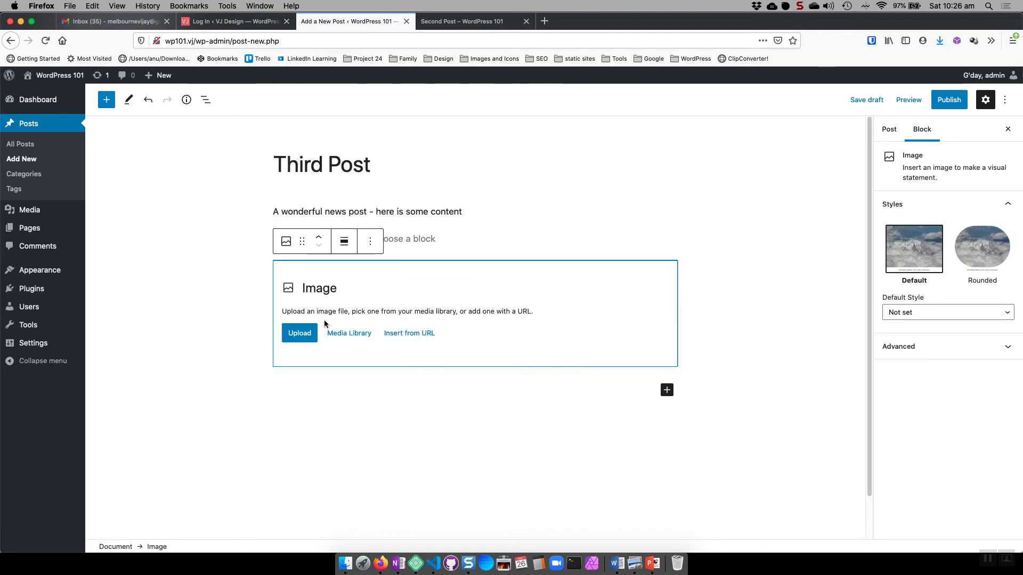
{"action": "left_click", "coordinate": [347, 336]}
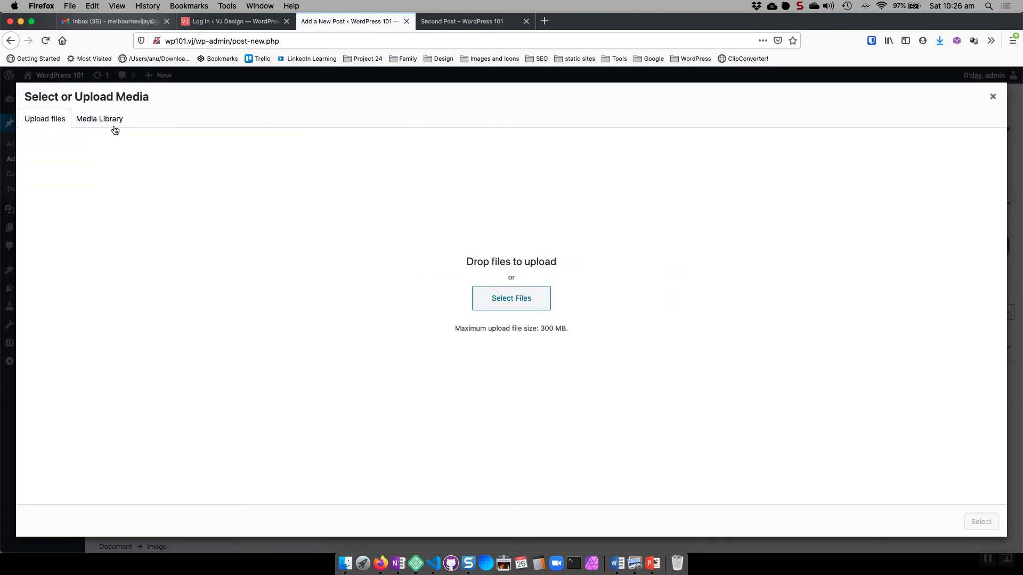
{"action": "left_click", "coordinate": [98, 119]}
{"action": "left_click", "coordinate": [85, 212]}
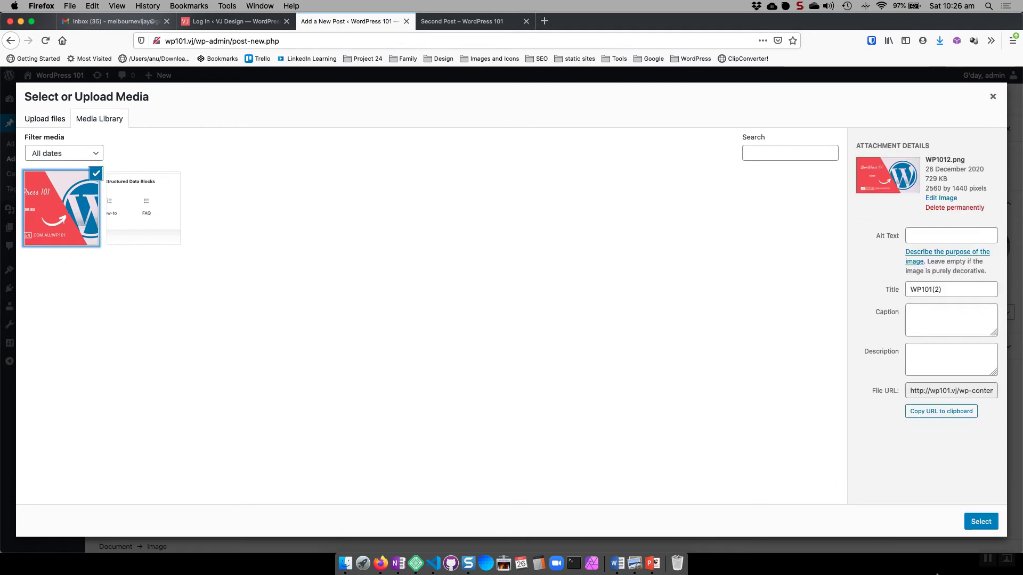
{"action": "left_click", "coordinate": [981, 521]}
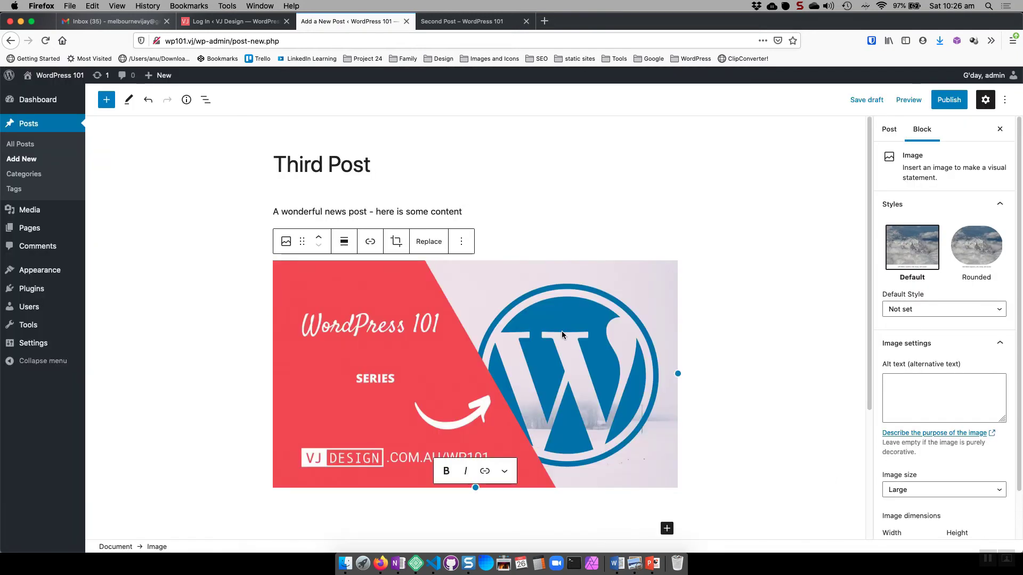
Publish Third Post immediately with public visibility and open the published post on the site
{"action": "left_click", "coordinate": [941, 107]}
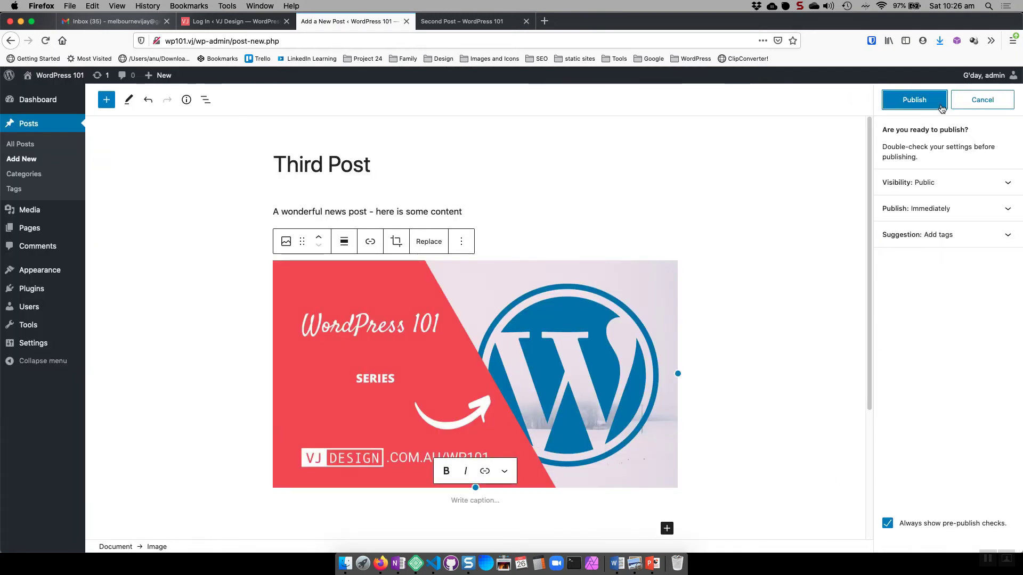
{"action": "left_click", "coordinate": [914, 99]}
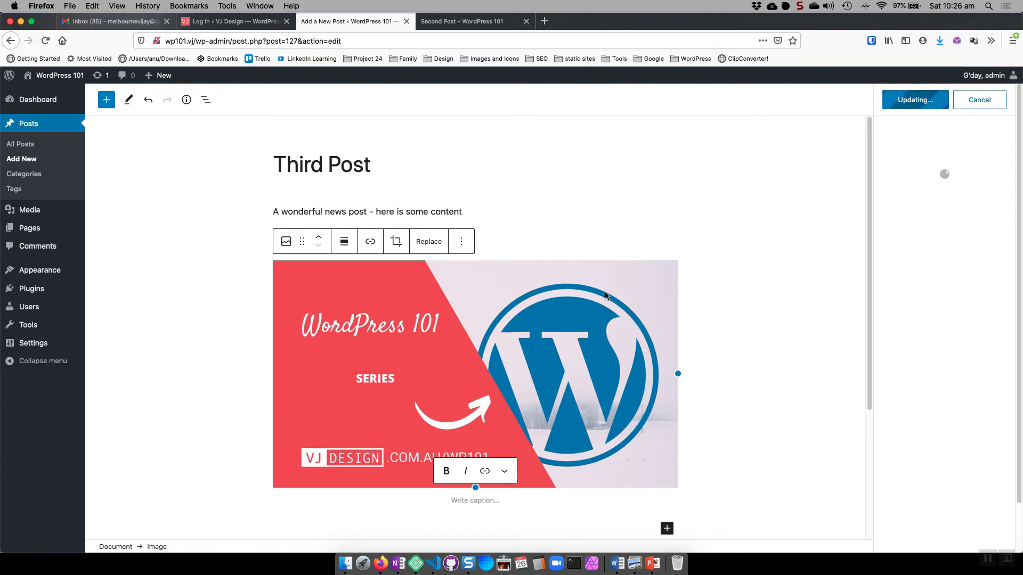
{"action": "left_click", "coordinate": [195, 522]}
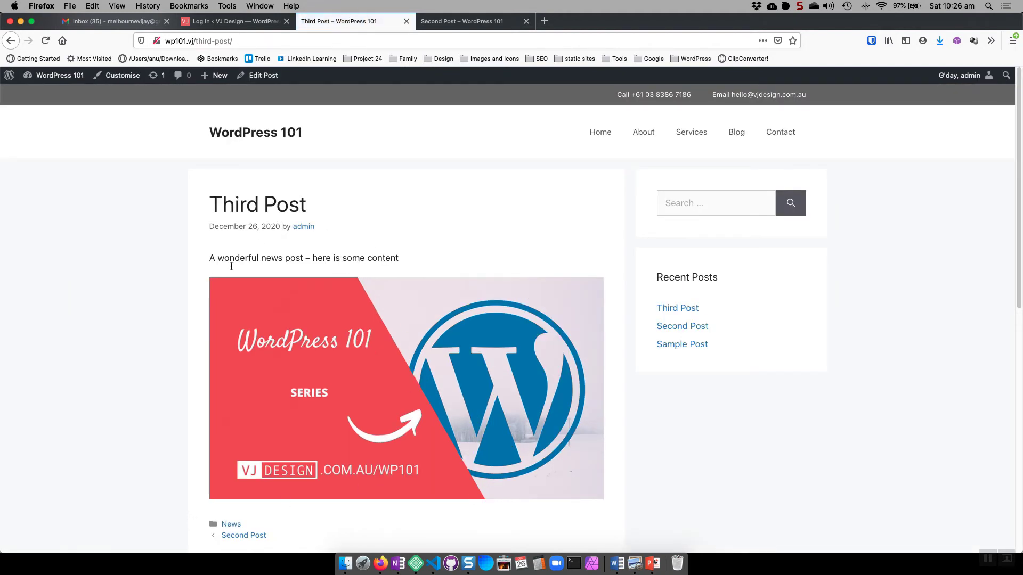
Open the Blog page, highlight Third Post's excerpt and follow its News category link
{"action": "left_click", "coordinate": [742, 131]}
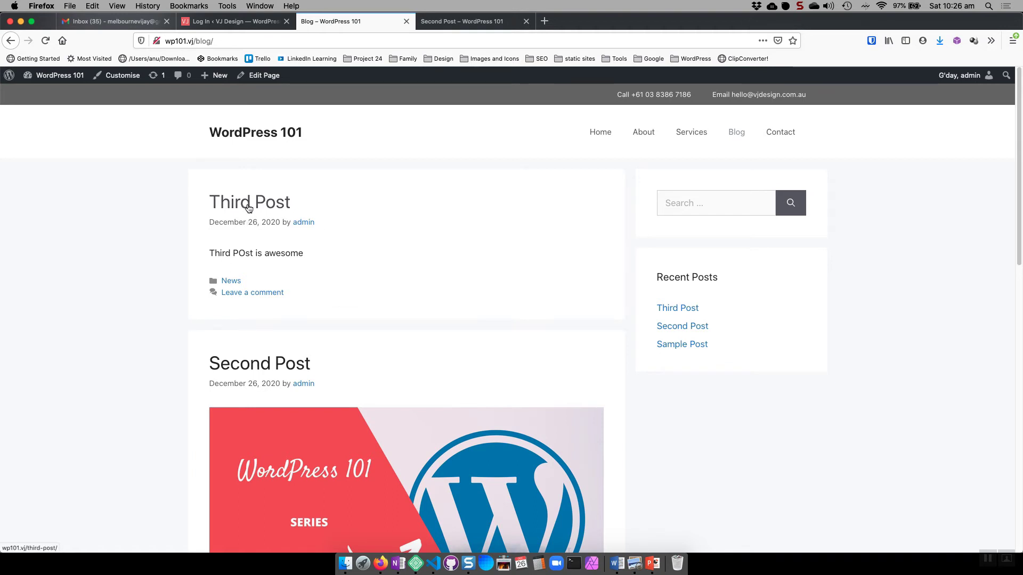
{"action": "left_click_drag", "start_coordinate": [313, 254], "coordinate": [215, 251]}
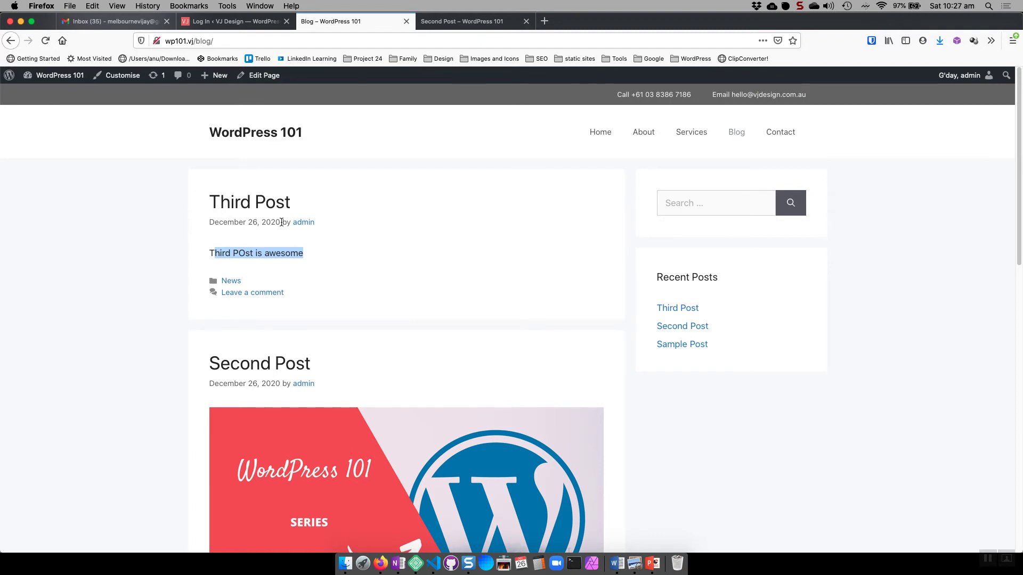
{"action": "left_click", "coordinate": [232, 285]}
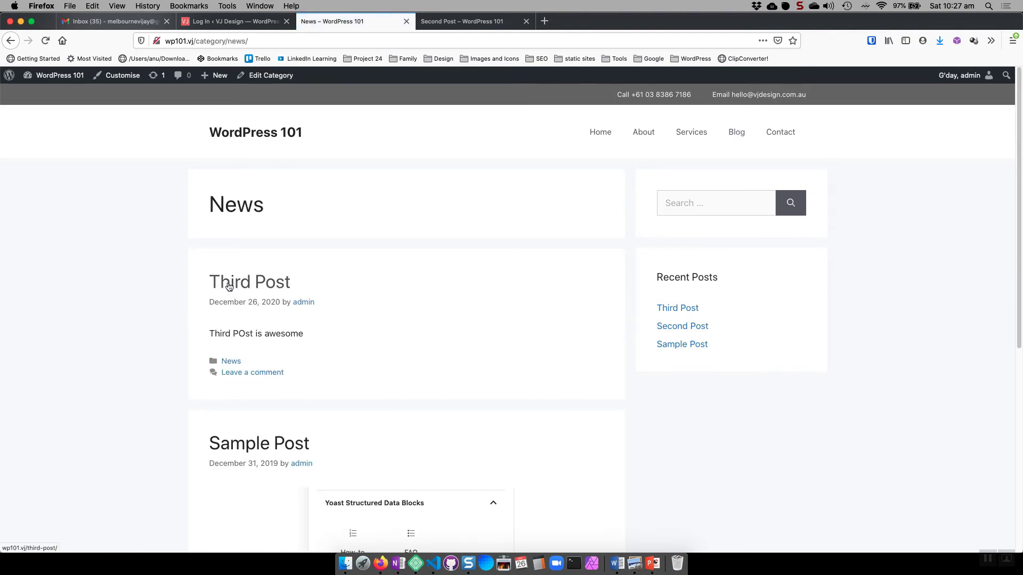
Review the posts in the News category archive and open Second Post from the recent posts
{"action": "scroll", "coordinate": [219, 287], "scroll_direction": "down", "scroll_amount": 3}
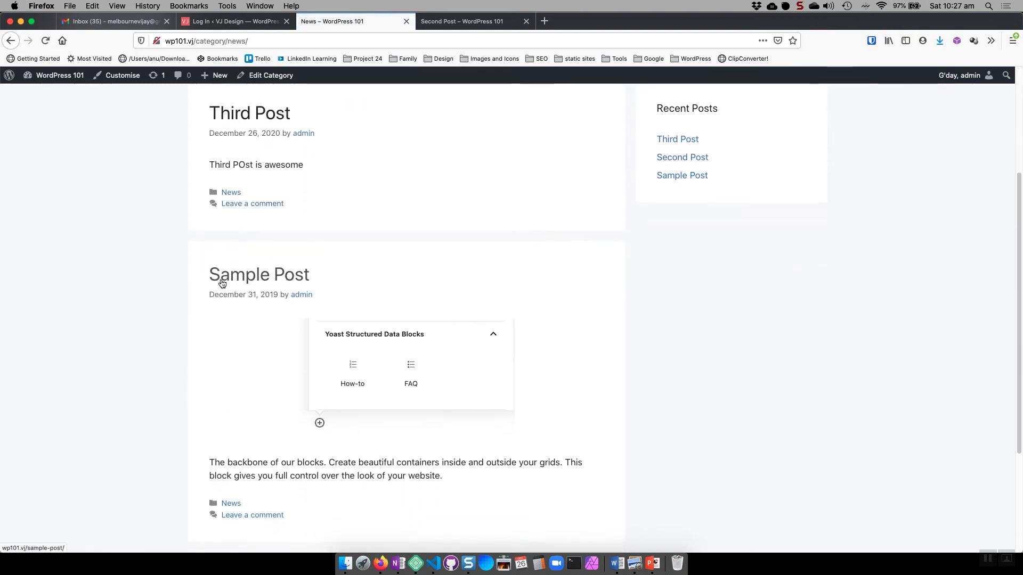
{"action": "scroll", "coordinate": [219, 286], "scroll_direction": "up", "scroll_amount": 3}
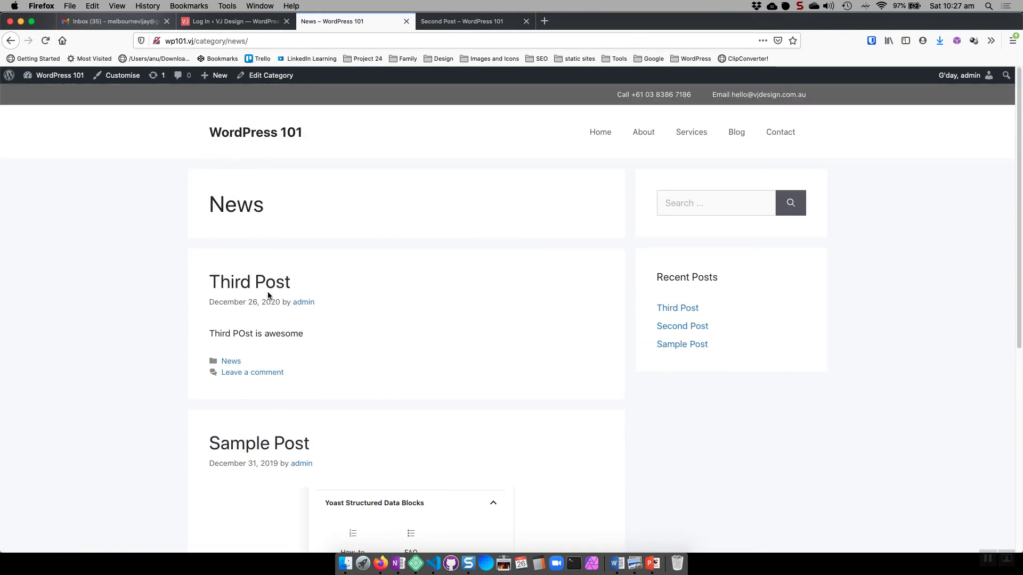
{"action": "scroll", "coordinate": [267, 293], "scroll_direction": "down", "scroll_amount": 4}
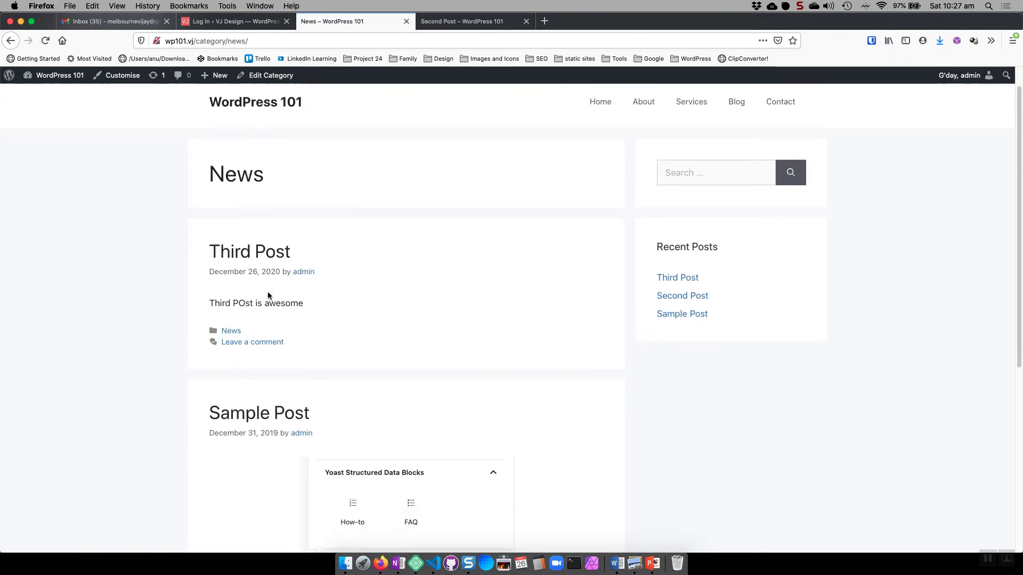
{"action": "scroll", "coordinate": [267, 292], "scroll_direction": "up", "scroll_amount": 4}
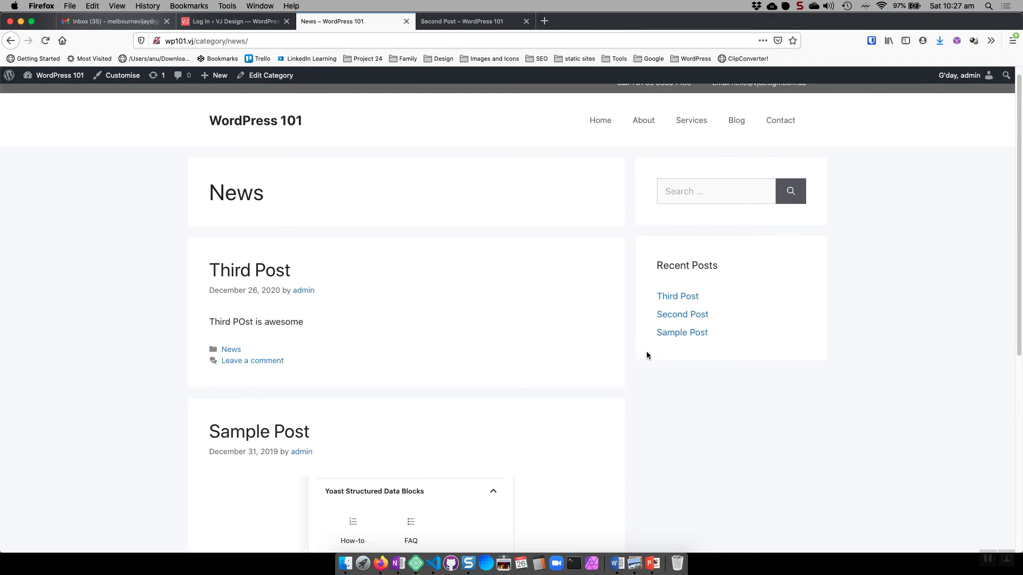
{"action": "left_click", "coordinate": [665, 319]}
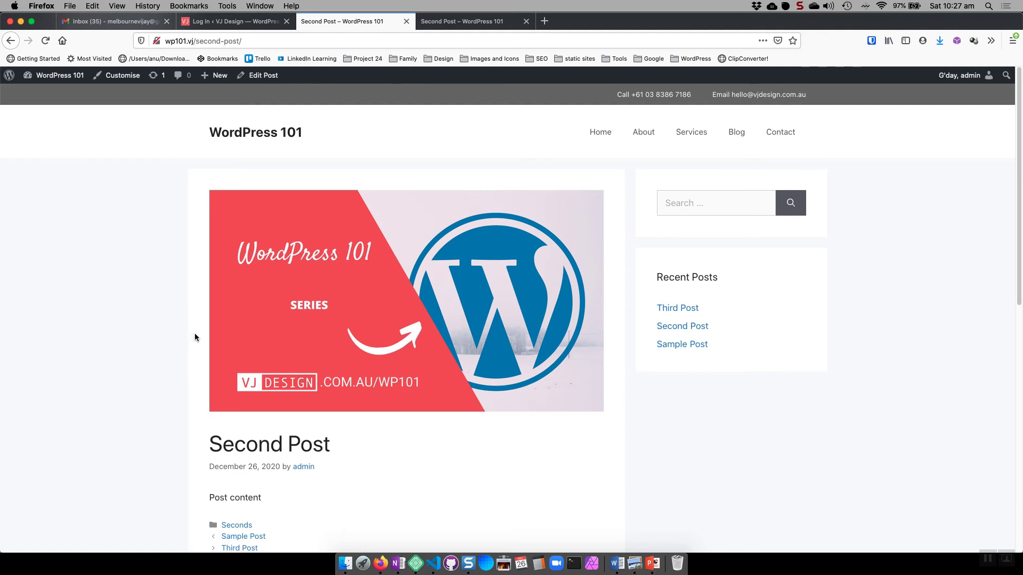
Examine Second Post's category link, previous and next post links, and the comment form below its content
{"action": "scroll", "coordinate": [223, 398], "scroll_direction": "down", "scroll_amount": 5}
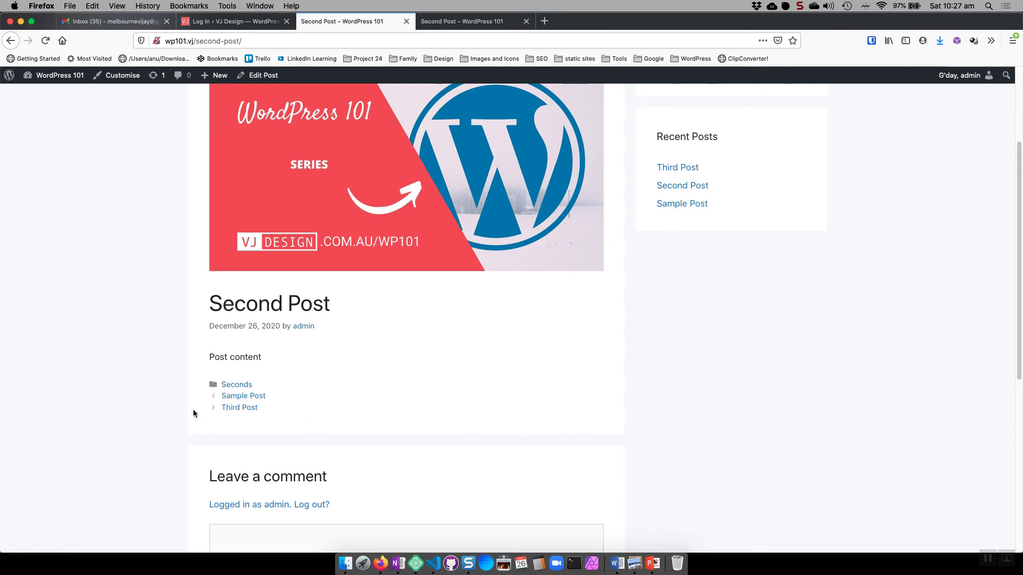
{"action": "scroll", "coordinate": [176, 412], "scroll_direction": "down", "scroll_amount": 3}
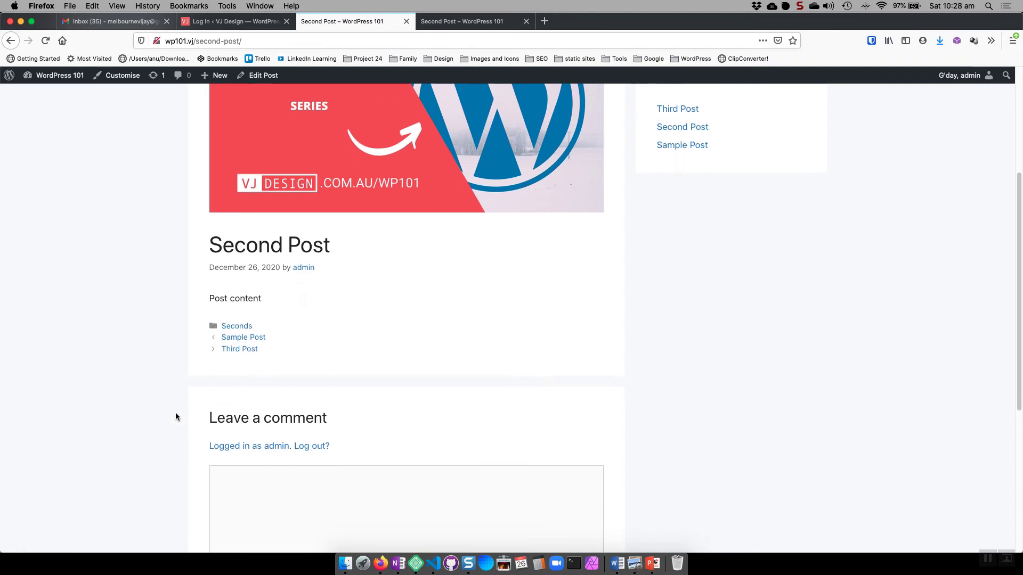
{"action": "scroll", "coordinate": [186, 430], "scroll_direction": "down", "scroll_amount": 3}
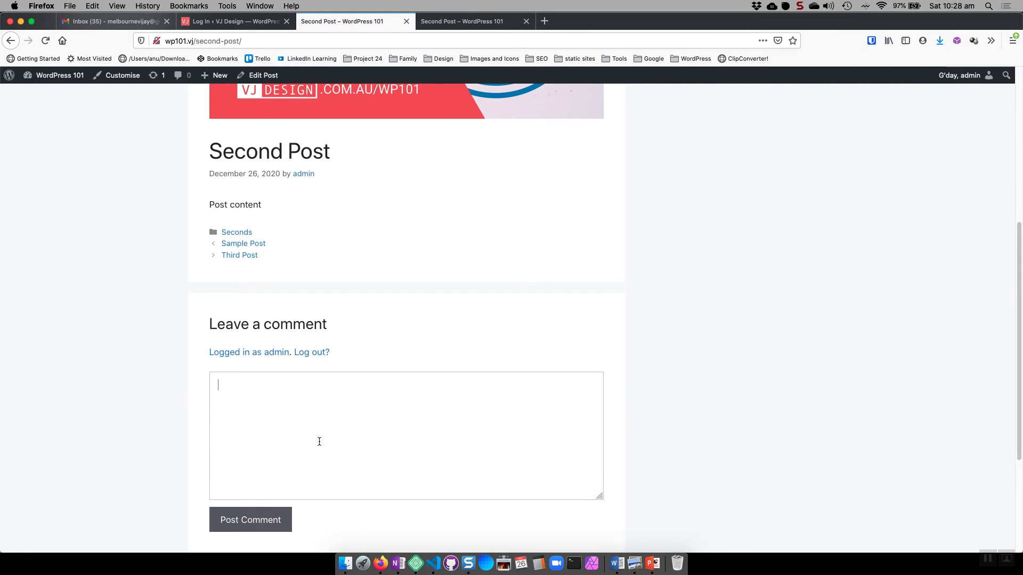
{"action": "left_click", "coordinate": [319, 441]}
{"action": "scroll", "coordinate": [191, 411], "scroll_direction": "up", "scroll_amount": 6}
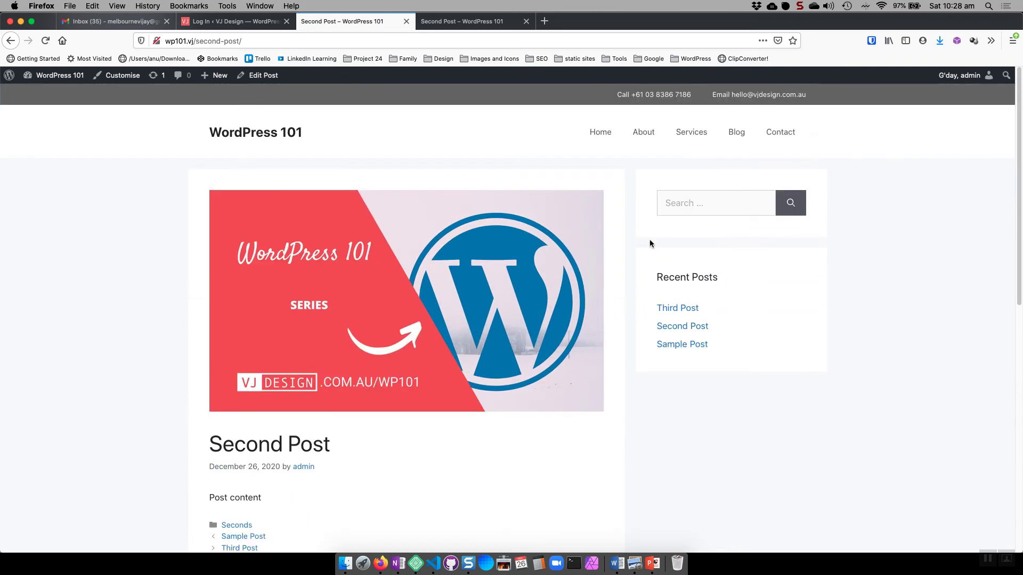
Open the VJ Design site's Learn page and examine its category links, post excerpts, thumbnails and pagination as a blog example
{"action": "left_click", "coordinate": [229, 22]}
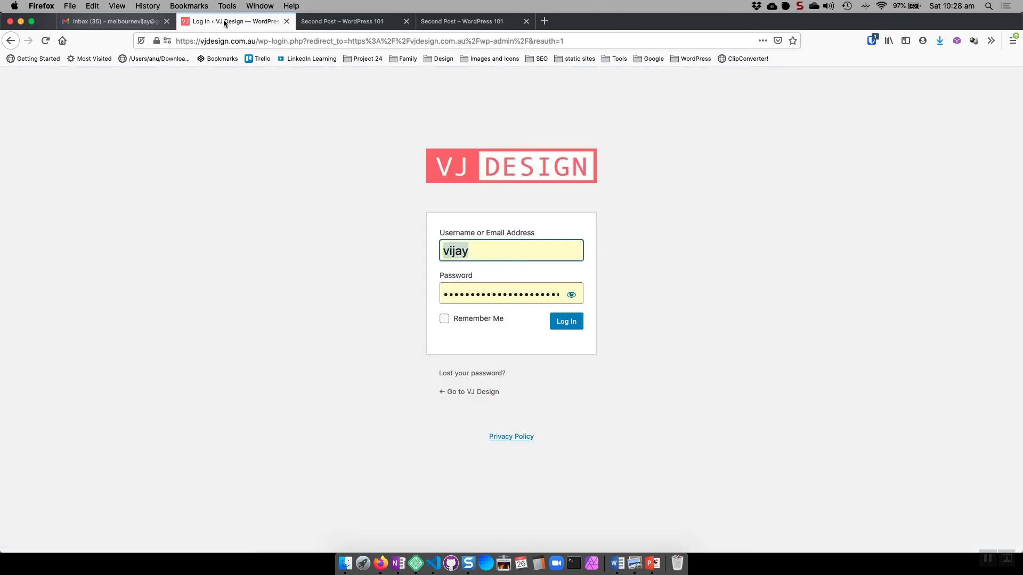
{"action": "left_click", "coordinate": [488, 171]}
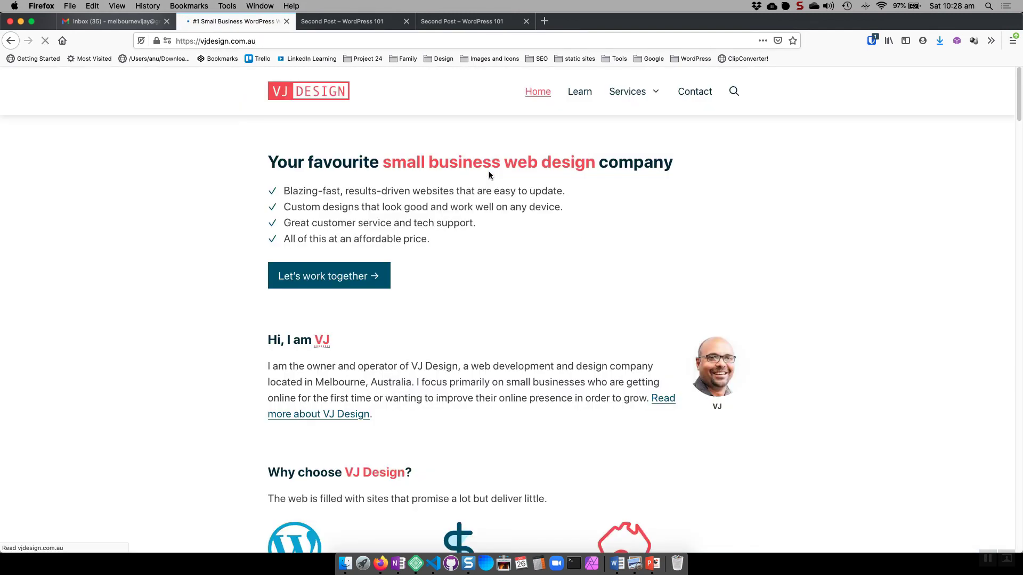
{"action": "left_click", "coordinate": [582, 96]}
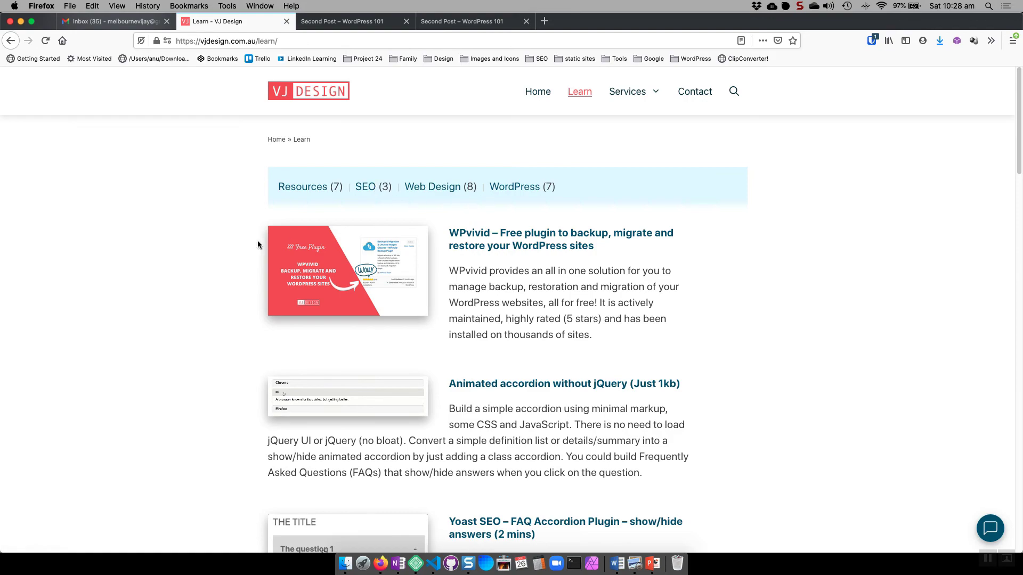
{"action": "scroll", "coordinate": [457, 160], "scroll_direction": "down", "scroll_amount": 5}
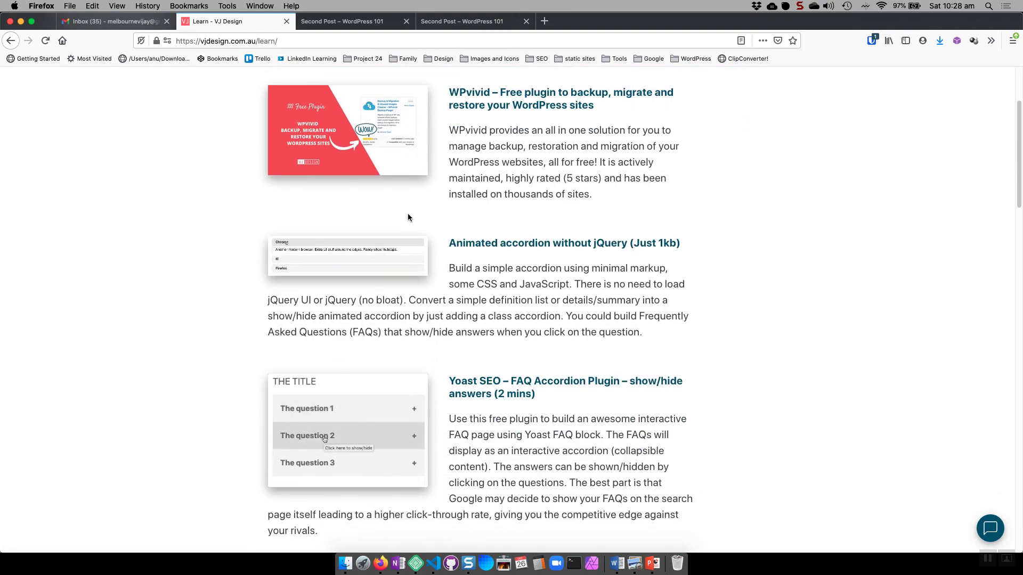
{"action": "scroll", "coordinate": [406, 213], "scroll_direction": "down", "scroll_amount": 15}
{"action": "scroll", "coordinate": [405, 214], "scroll_direction": "down", "scroll_amount": 20}
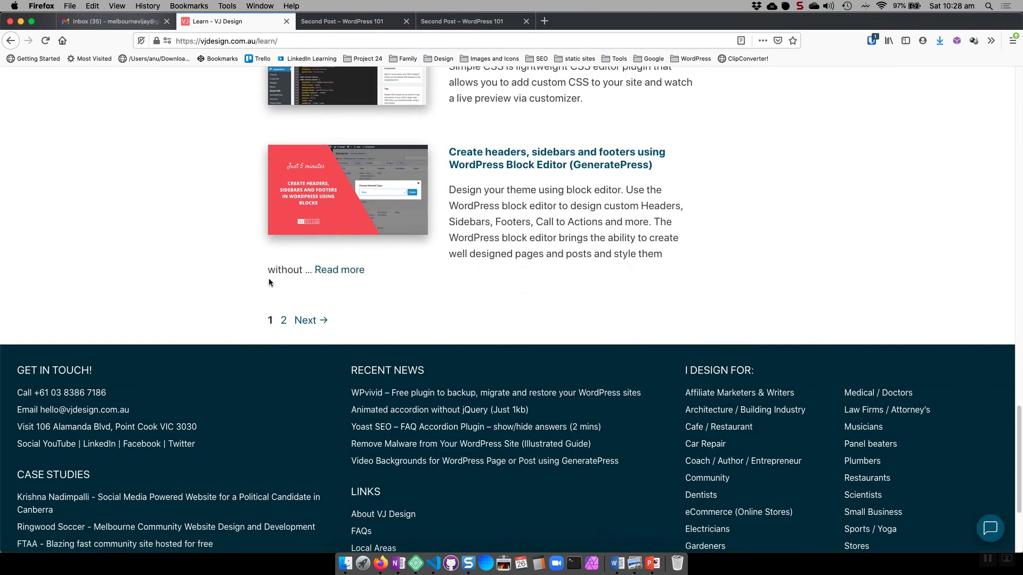
{"action": "scroll", "coordinate": [408, 256], "scroll_direction": "up", "scroll_amount": 10}
{"action": "scroll", "coordinate": [408, 258], "scroll_direction": "down", "scroll_amount": 10}
Return to the WordPress 101 site, review its Blog page from Third Post to Sample Post, and show the options for adding new content
{"action": "left_click", "coordinate": [349, 21]}
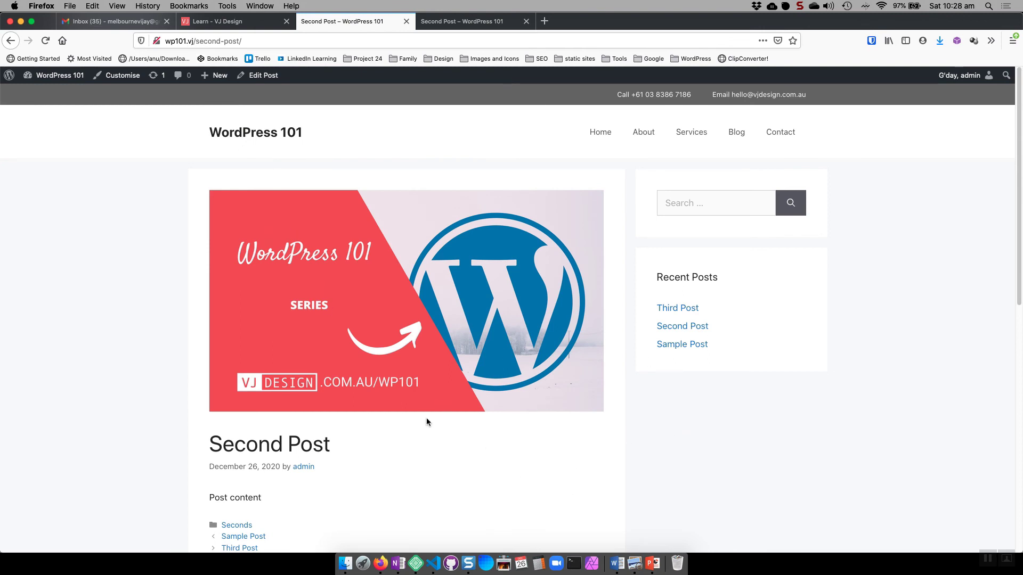
{"action": "scroll", "coordinate": [426, 422], "scroll_direction": "down", "scroll_amount": 2}
{"action": "scroll", "coordinate": [563, 372], "scroll_direction": "up", "scroll_amount": 2}
{"action": "left_click", "coordinate": [726, 133]}
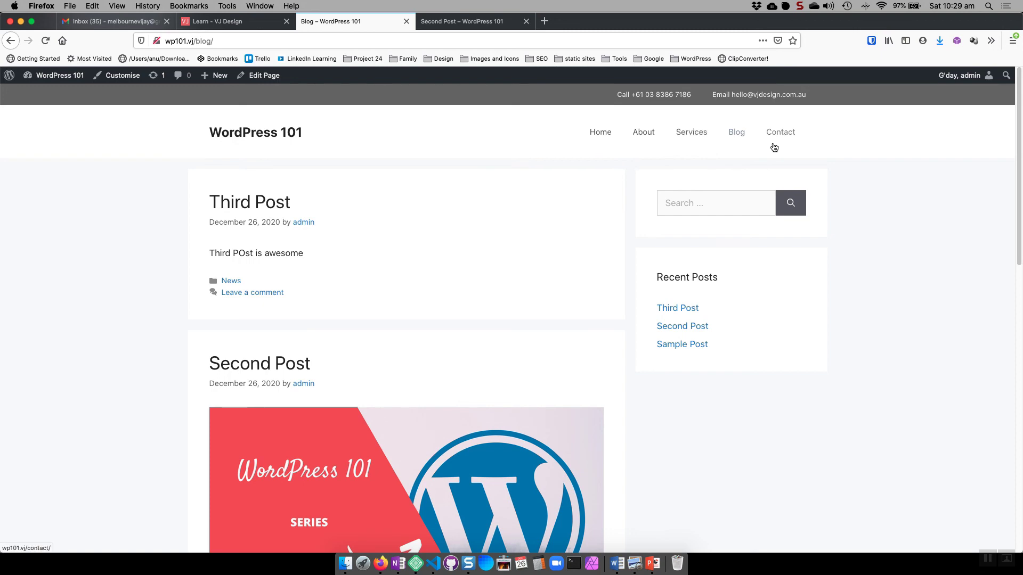
{"action": "scroll", "coordinate": [358, 285], "scroll_direction": "down", "scroll_amount": 10}
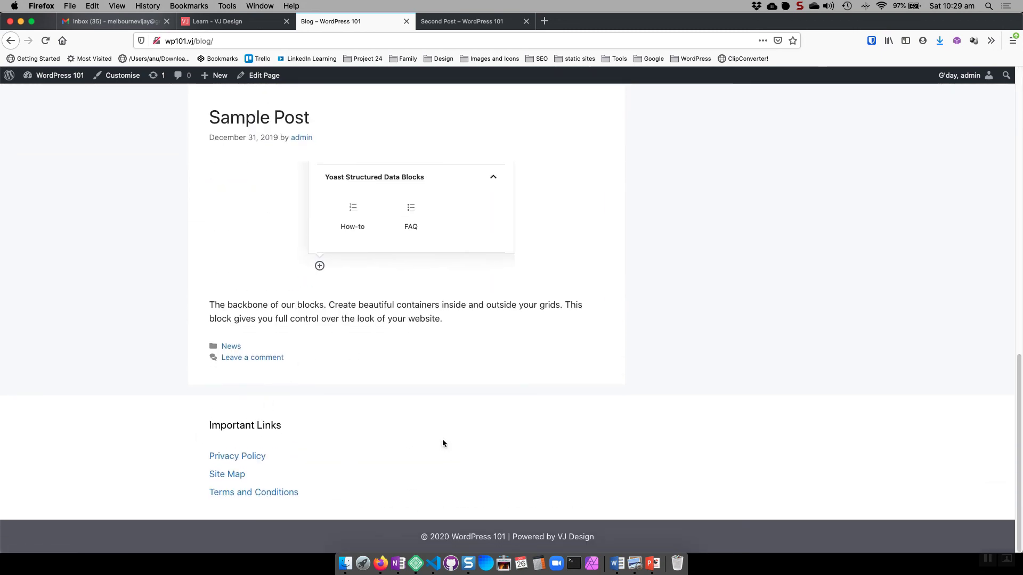
{"action": "scroll", "coordinate": [439, 430], "scroll_direction": "up", "scroll_amount": 10}
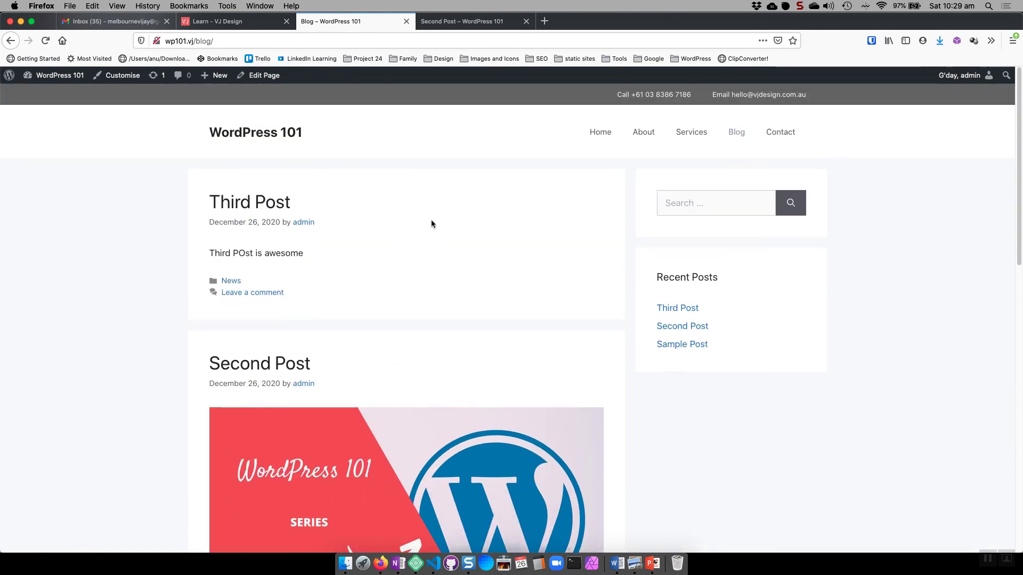
{"action": "mouse_move", "coordinate": [219, 79]}
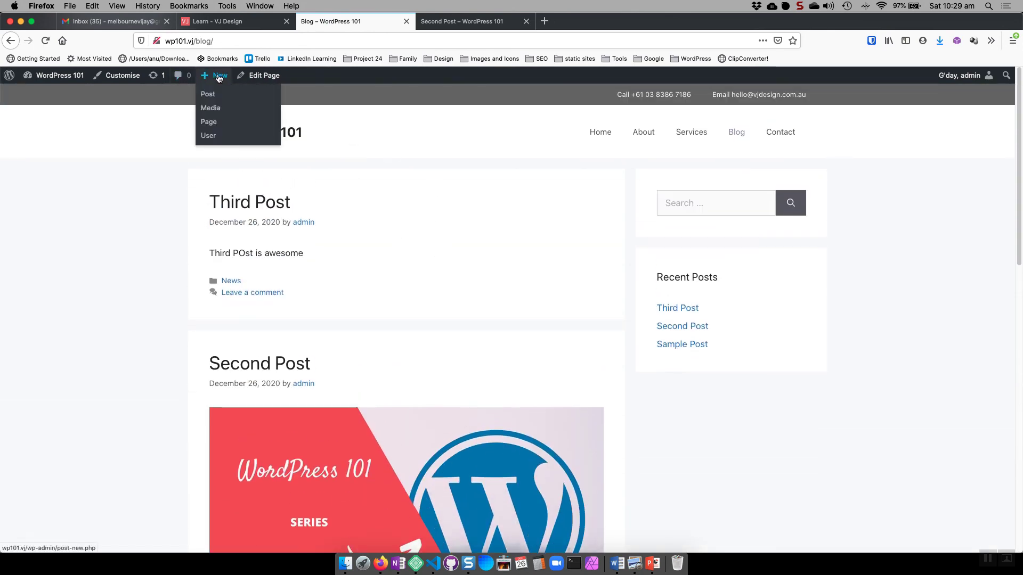